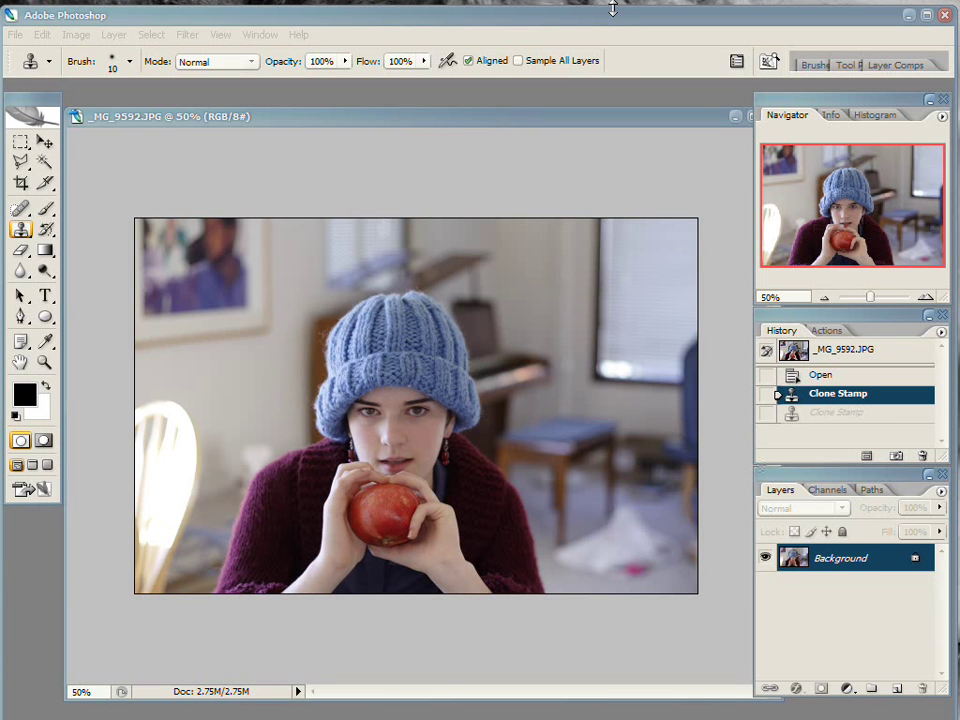
- Check the face up close, then convert the portrait from RGB to Lab Color
{"action": "left_click", "coordinate": [618, 16]}
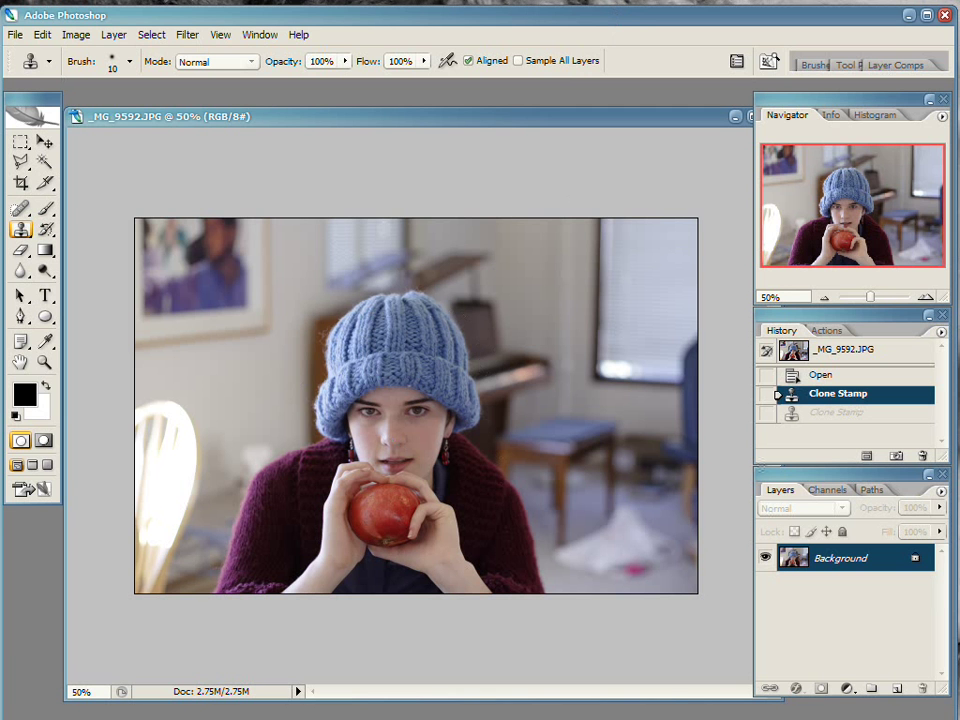
{"action": "key", "text": "ctrl+plus"}
{"action": "key", "text": "ctrl+plus"}
{"action": "key", "text": "ctrl+plus"}
{"action": "key", "text": "ctrl+plus"}
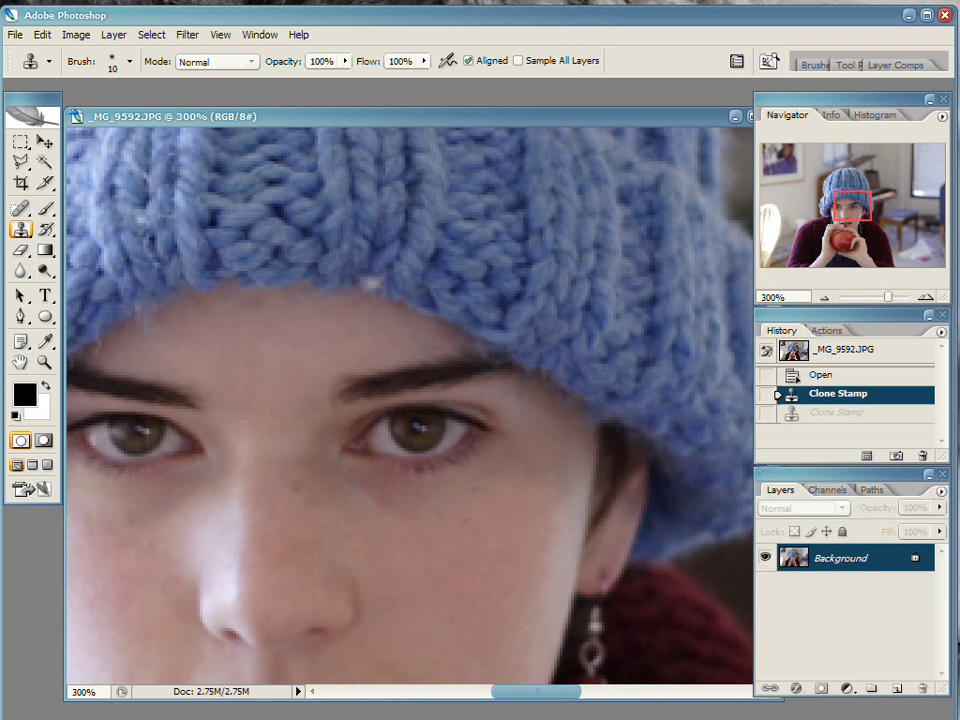
{"action": "key", "text": "ctrl+minus"}
{"action": "key", "text": "ctrl+minus"}
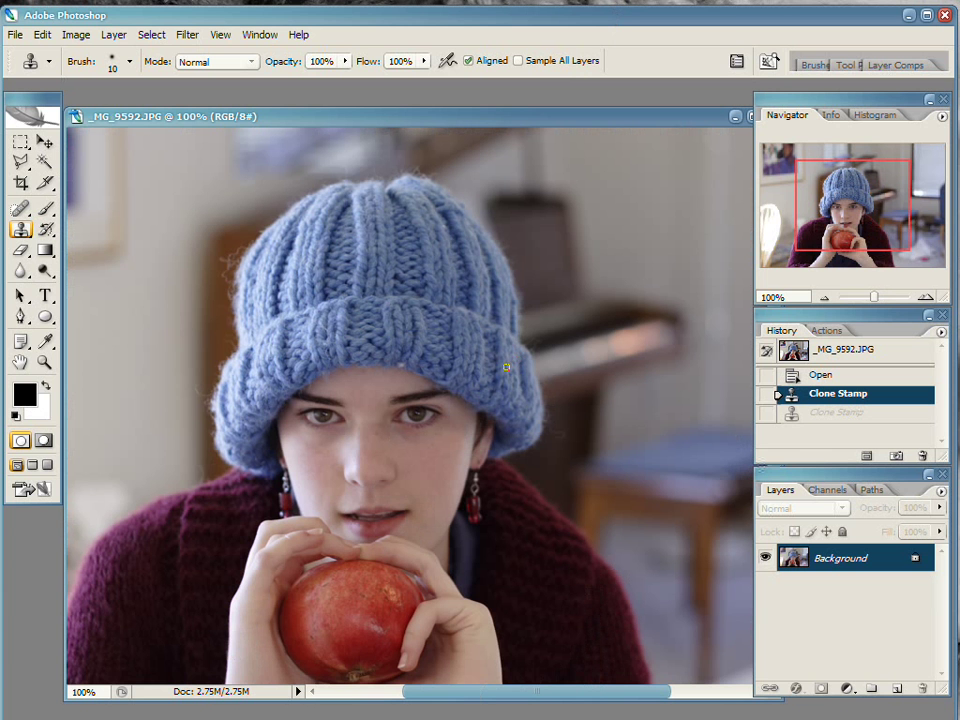
{"action": "mouse_move", "coordinate": [652, 130]}
{"action": "left_mouse_down"}
{"action": "mouse_move", "coordinate": [643, 122]}
{"action": "mouse_move", "coordinate": [658, 128]}
{"action": "left_mouse_up"}
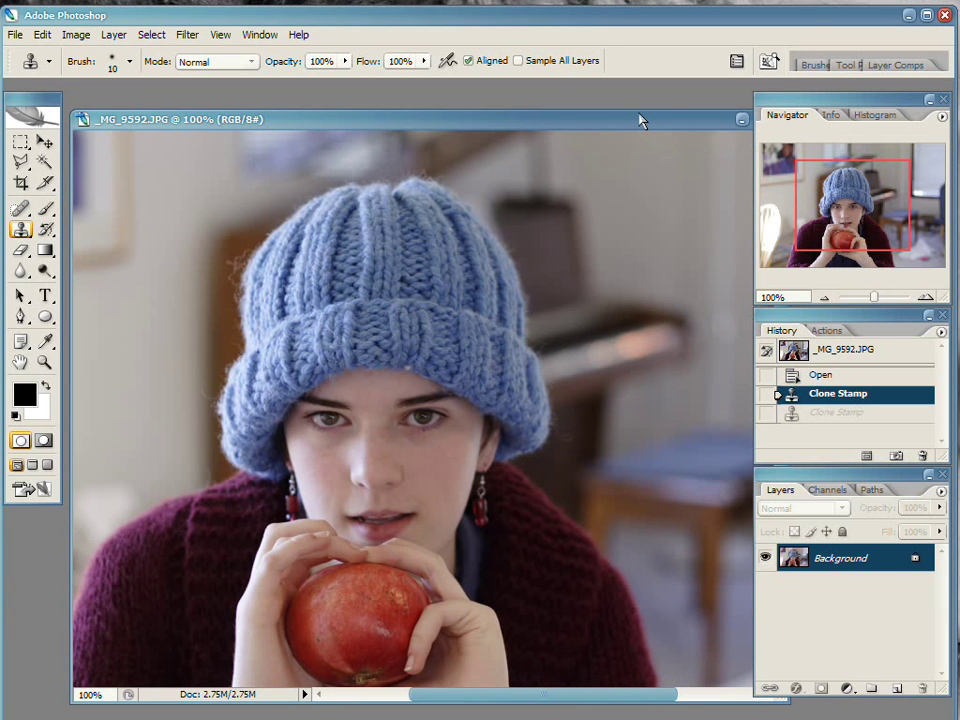
{"action": "key", "text": "ctrl+minus"}
{"action": "key", "text": "ctrl+minus"}
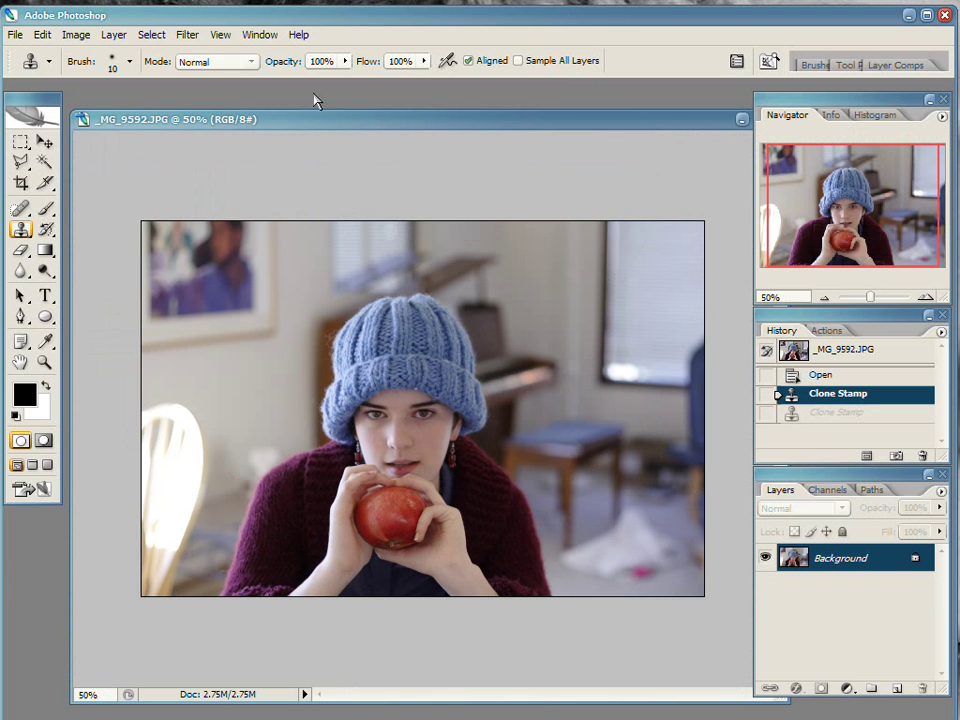
{"action": "left_click", "coordinate": [76, 36]}
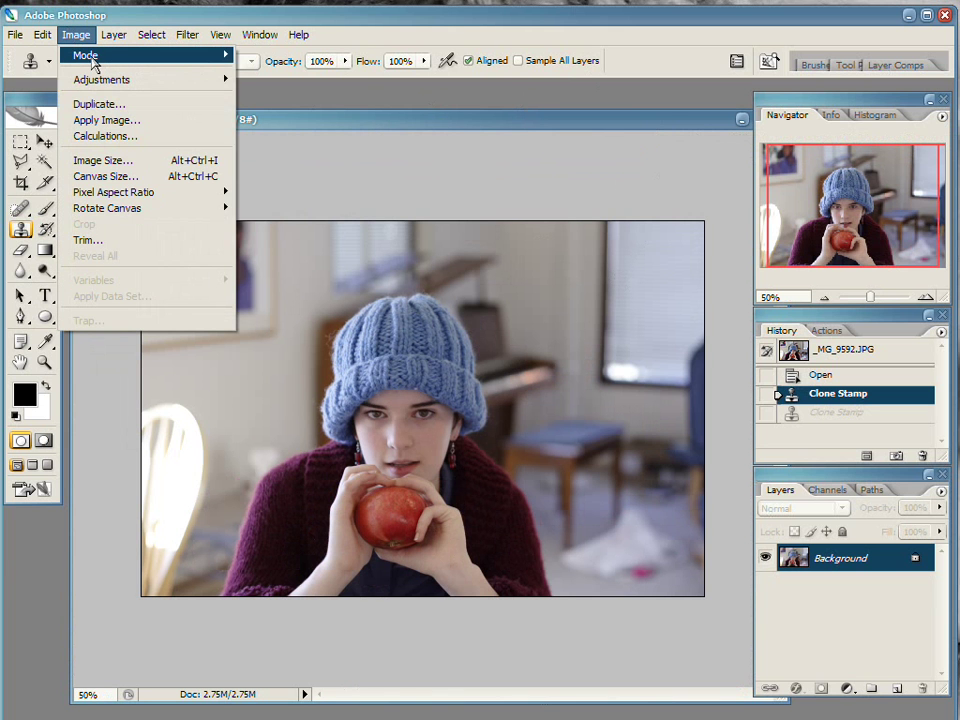
{"action": "mouse_move", "coordinate": [92, 63]}
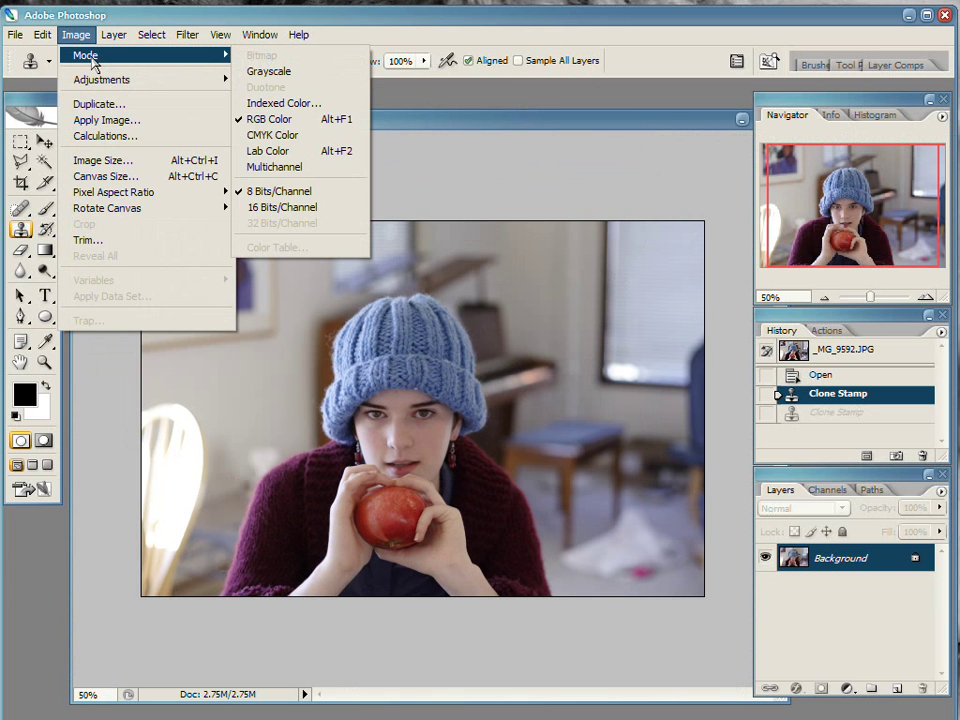
{"action": "left_click", "coordinate": [322, 152]}
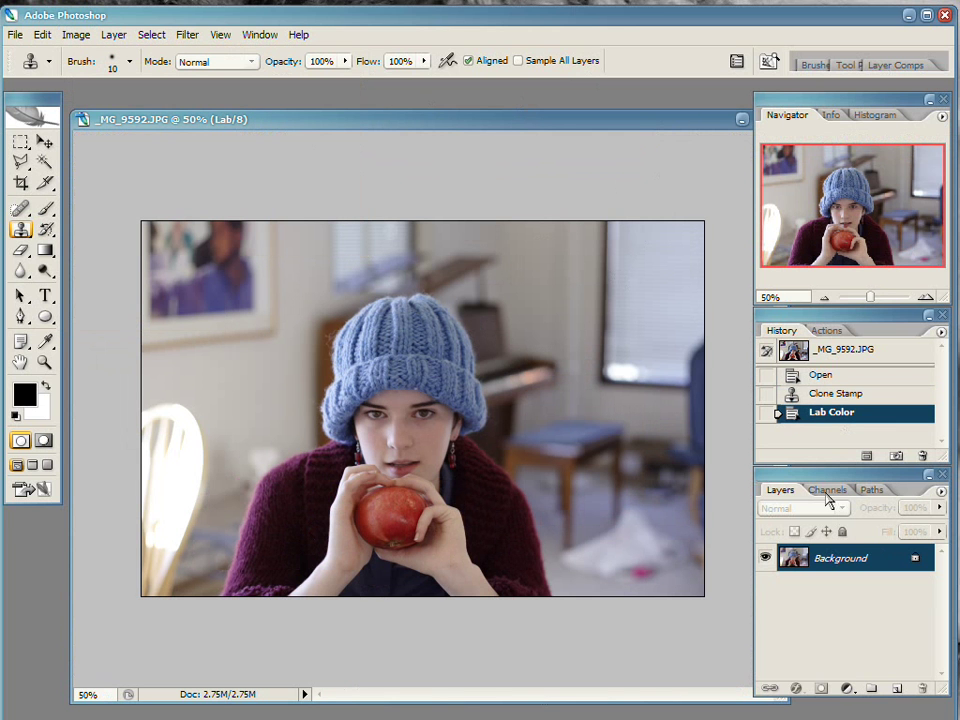
{"action": "left_click", "coordinate": [826, 492]}
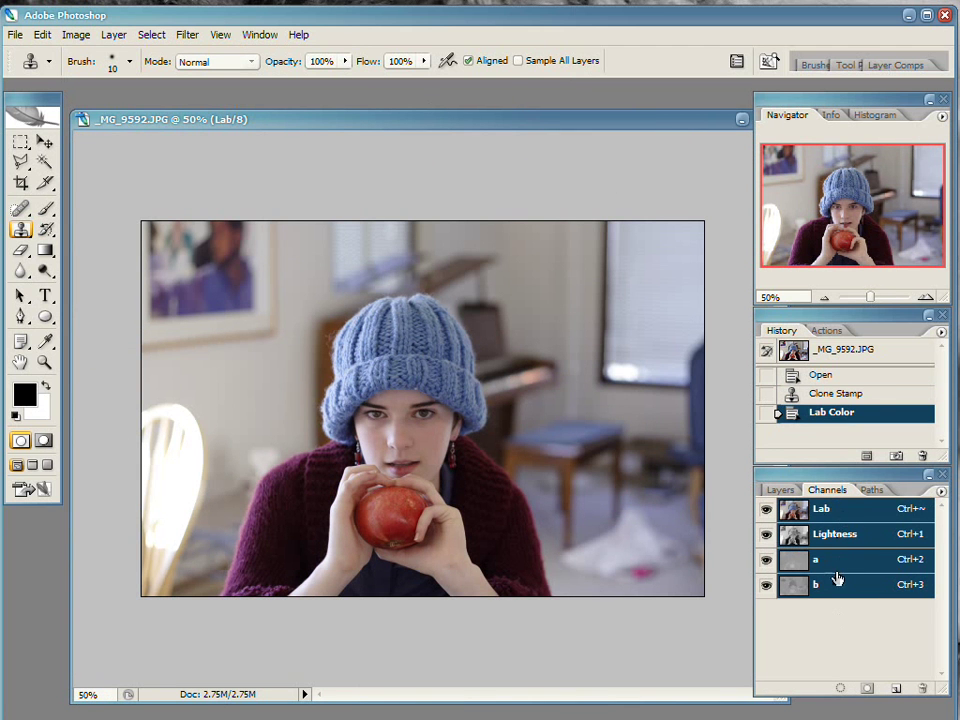
{"action": "left_click", "coordinate": [845, 540]}
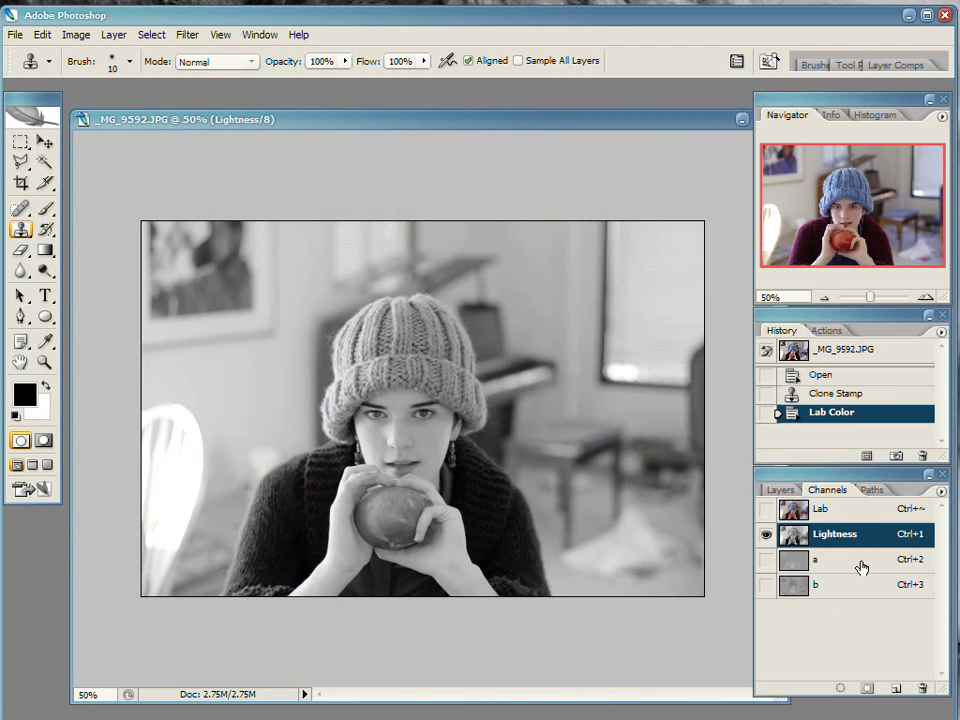
{"action": "left_click", "coordinate": [861, 567]}
{"action": "left_click", "coordinate": [859, 590]}
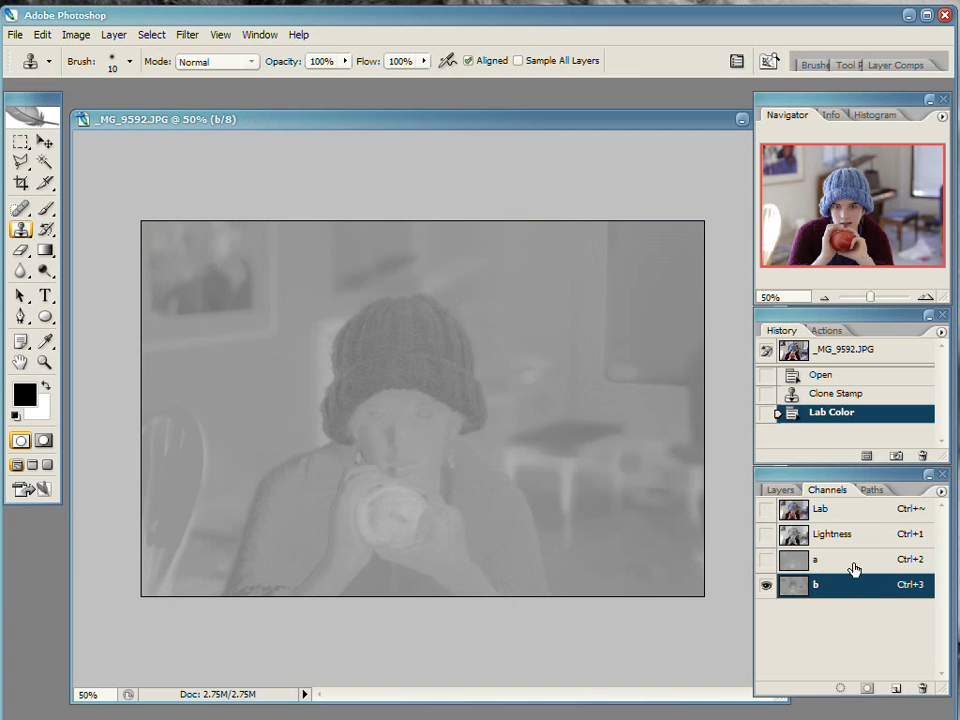
{"action": "left_click", "coordinate": [853, 568]}
{"action": "left_click", "coordinate": [851, 583]}
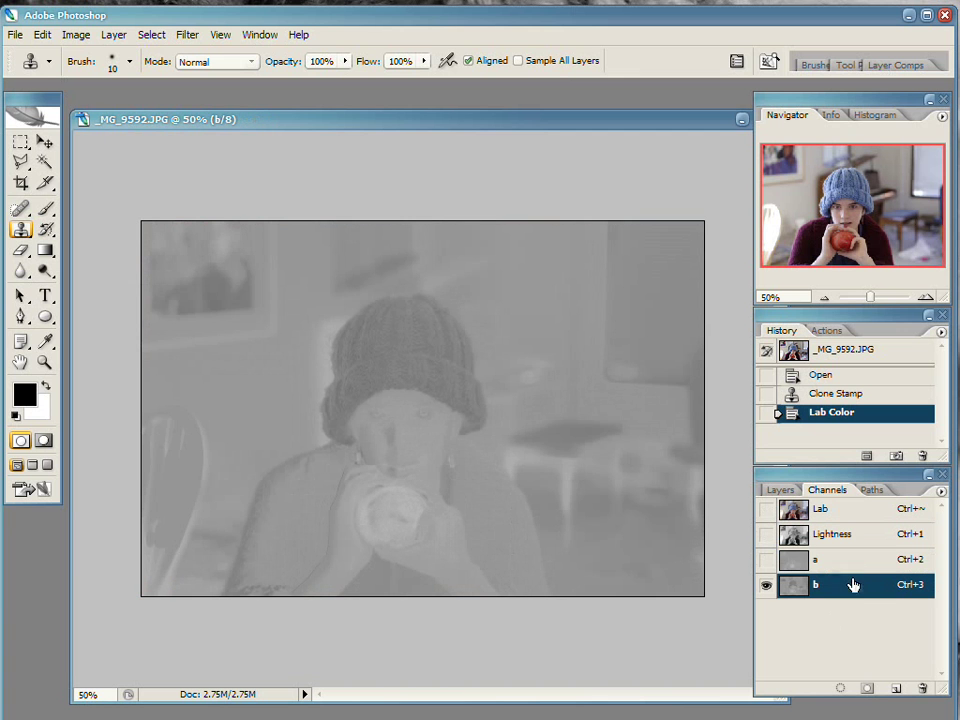
{"action": "left_click", "coordinate": [766, 560]}
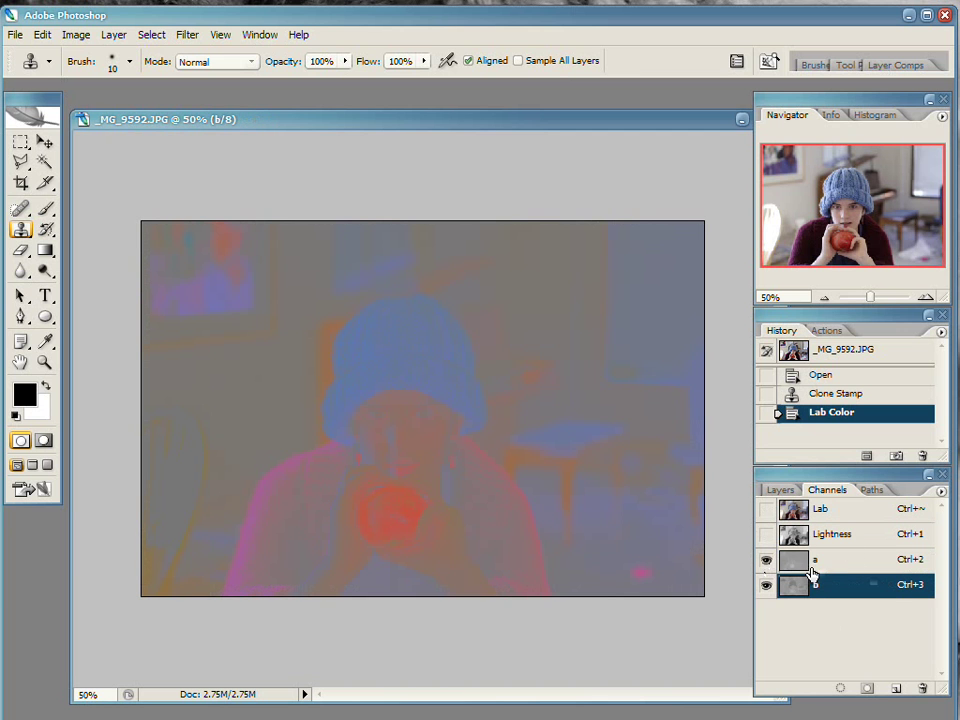
{"action": "left_click", "coordinate": [813, 570]}
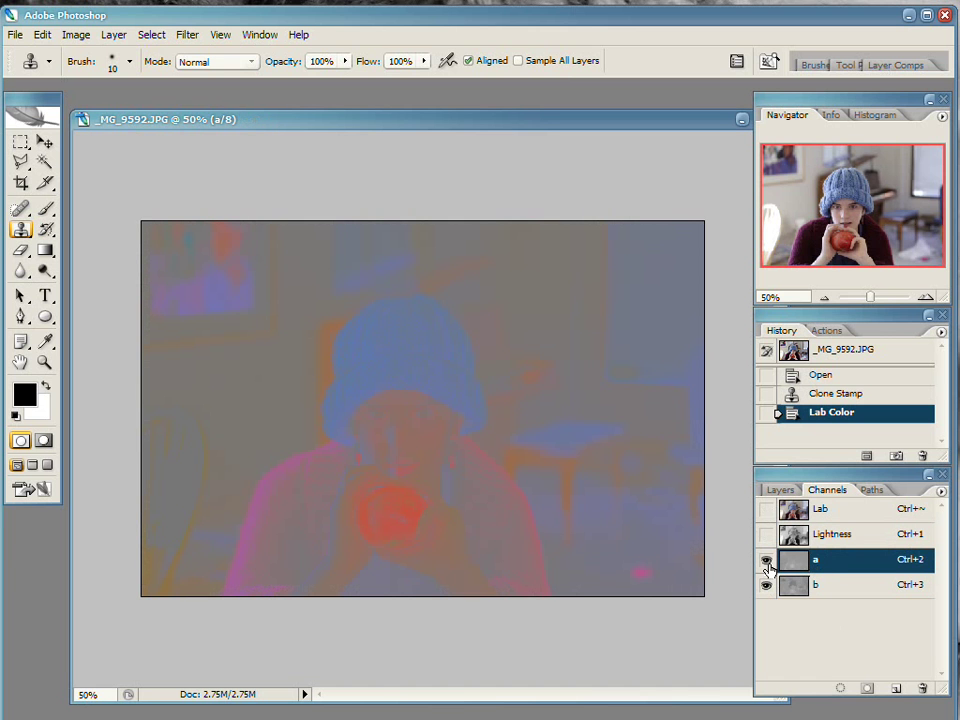
{"action": "left_click", "coordinate": [768, 566]}
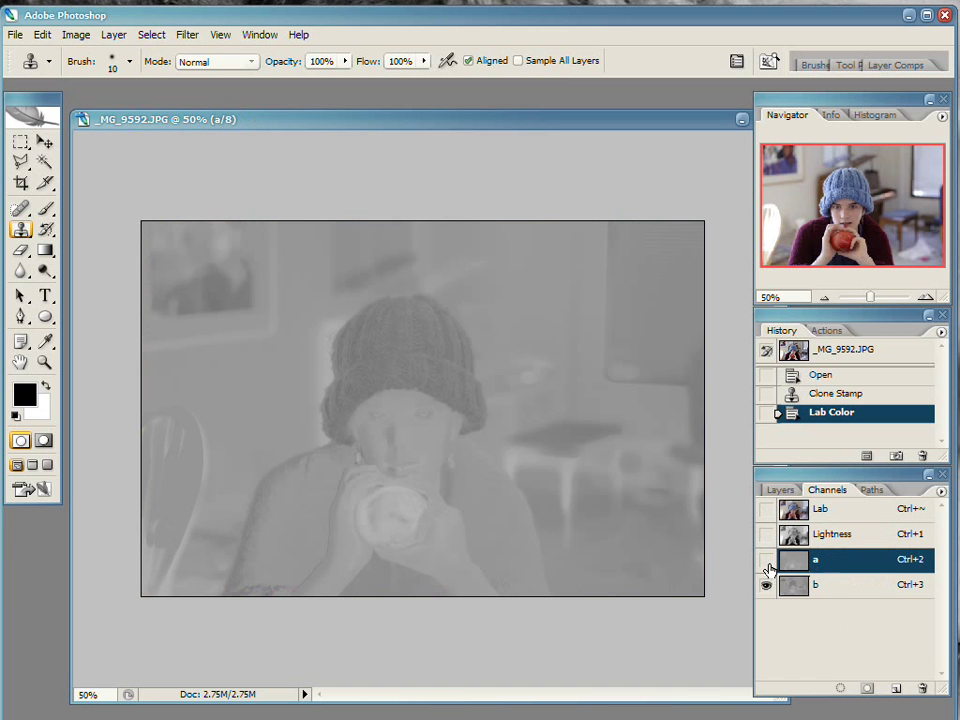
{"action": "left_click", "coordinate": [782, 588]}
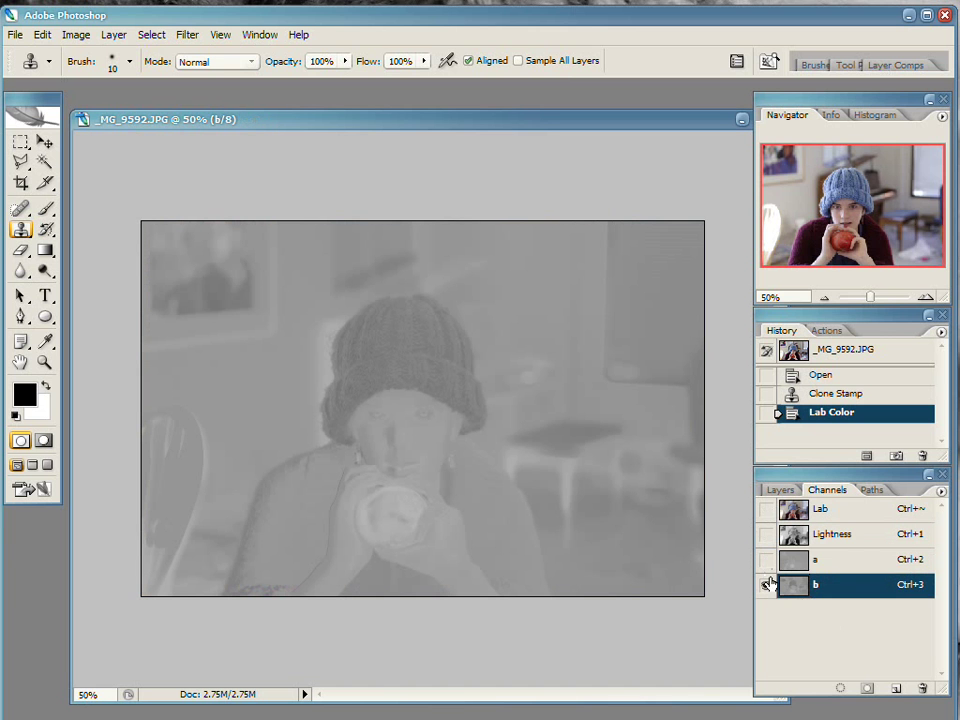
{"action": "left_click", "coordinate": [766, 509]}
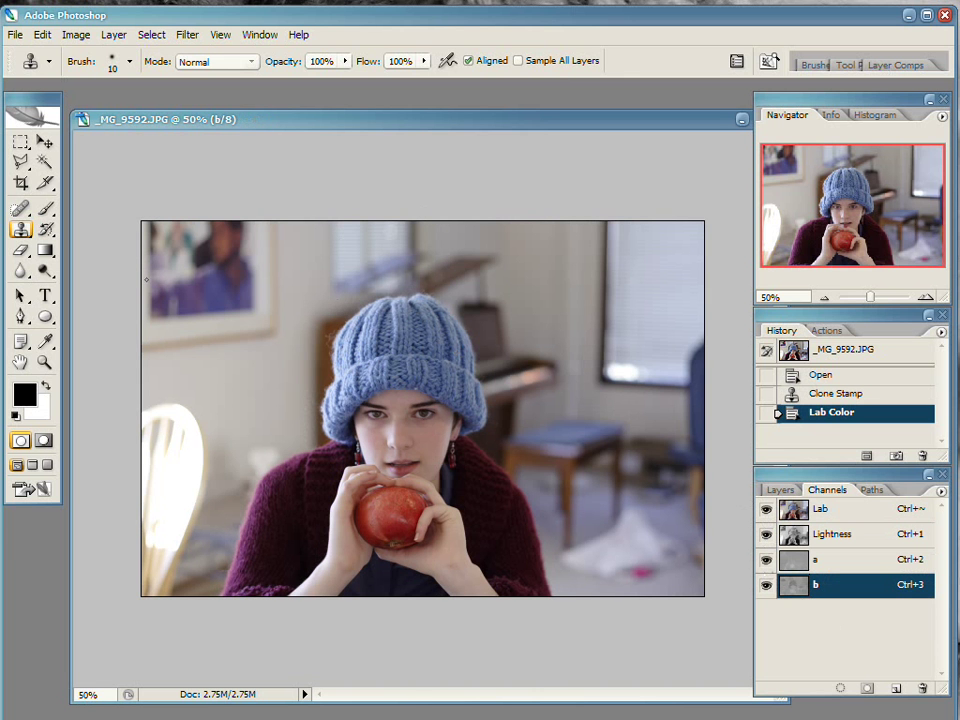
{"action": "left_click", "coordinate": [873, 509]}
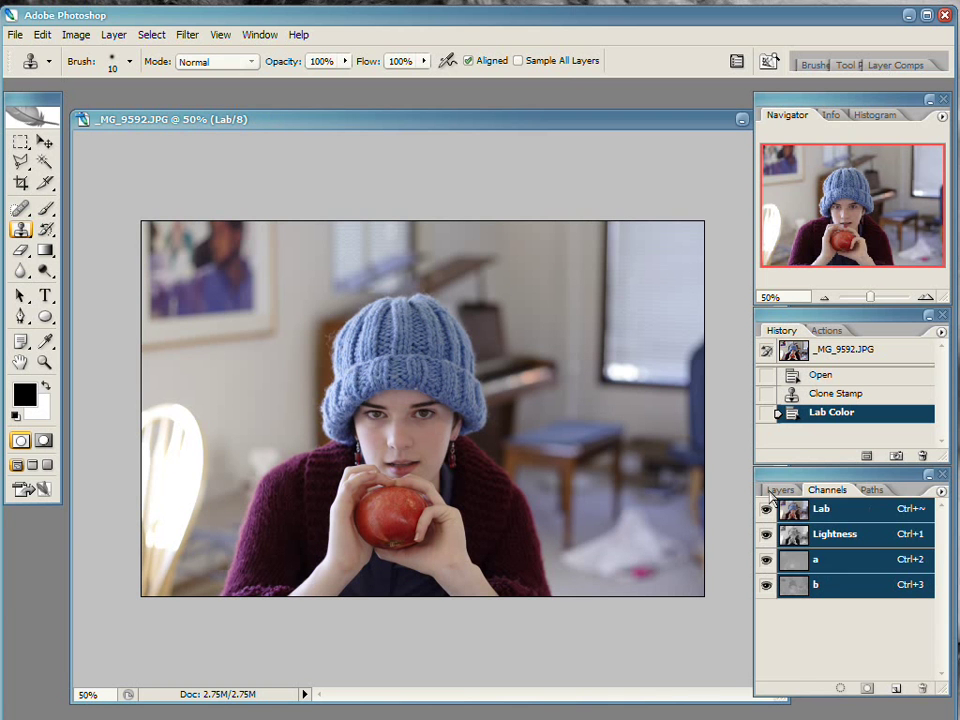
{"action": "left_click", "coordinate": [777, 490]}
{"action": "left_click", "coordinate": [823, 490]}
{"action": "left_click", "coordinate": [785, 491]}
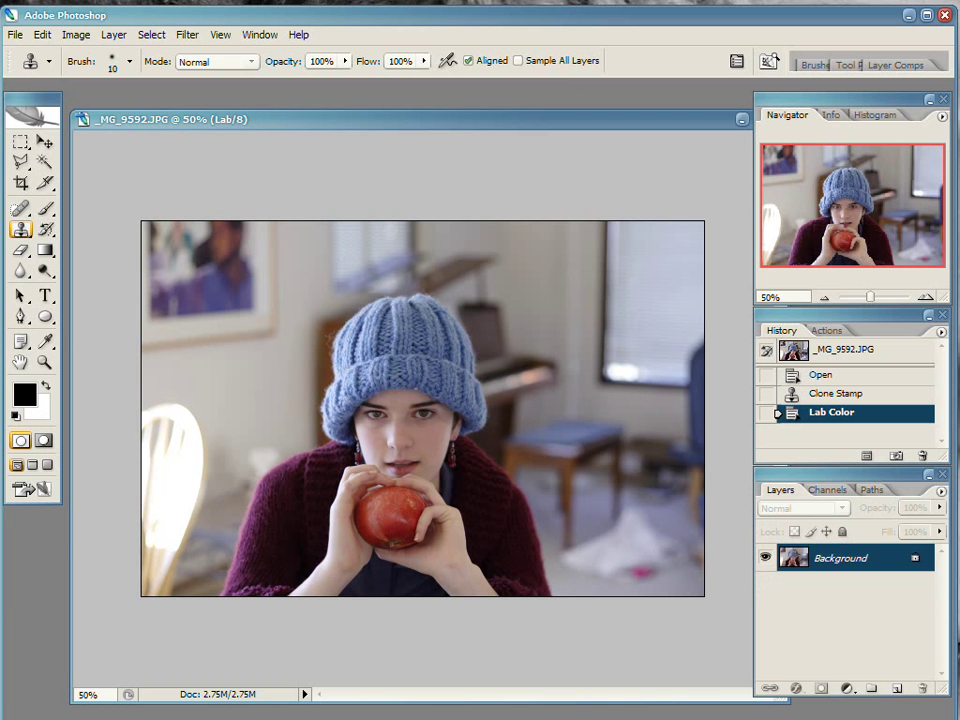
- Open Curves on the Lab portrait and select the a channel
{"action": "left_click", "coordinate": [77, 34]}
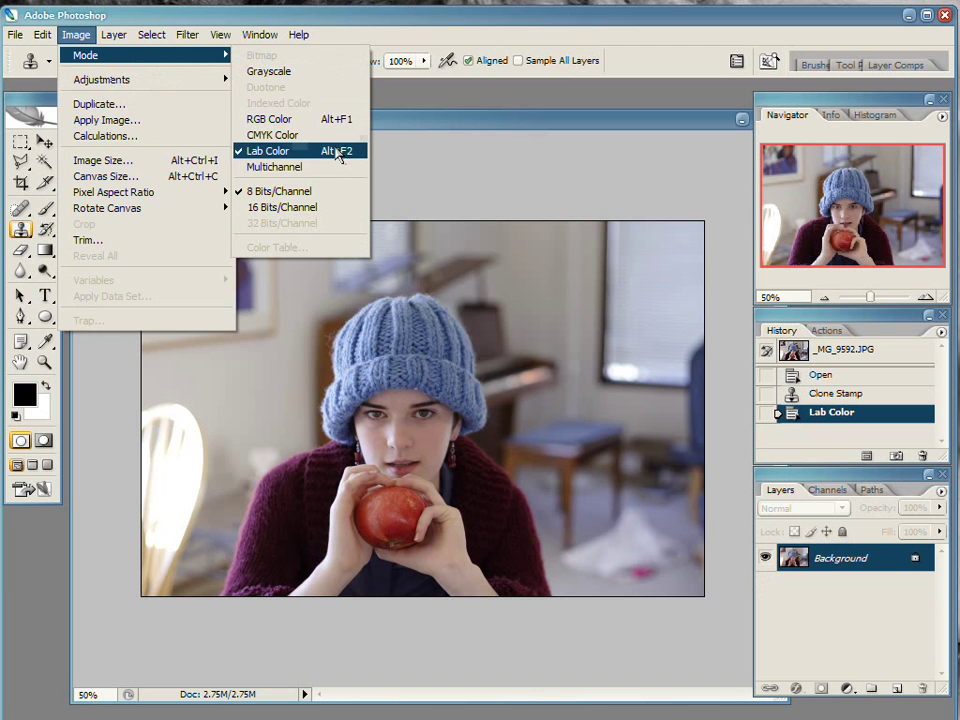
{"action": "mouse_move", "coordinate": [160, 82]}
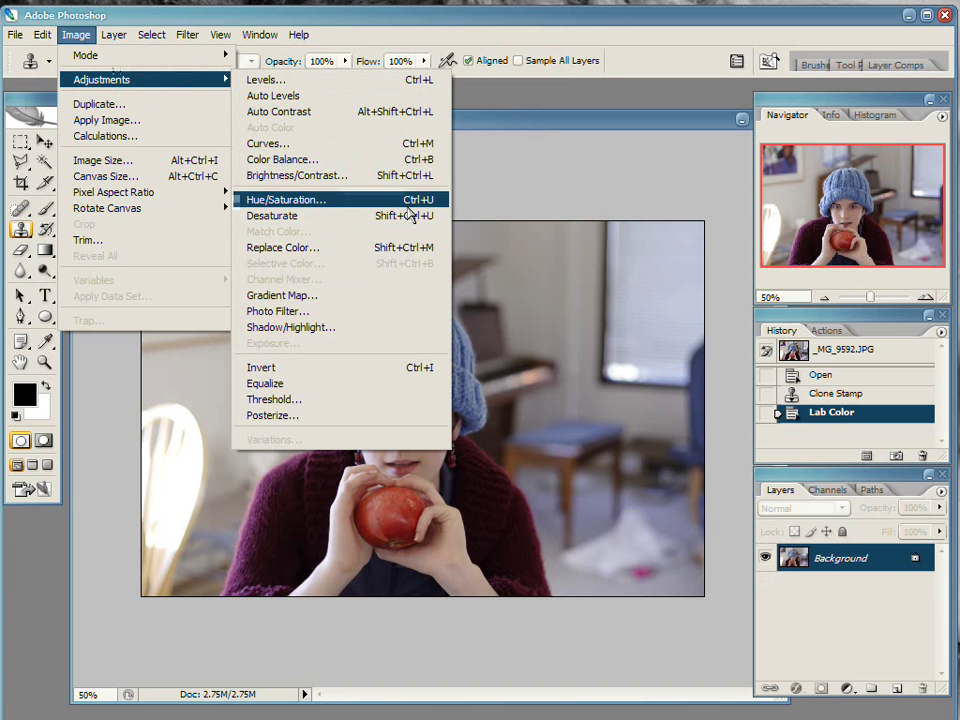
{"action": "left_click", "coordinate": [413, 151]}
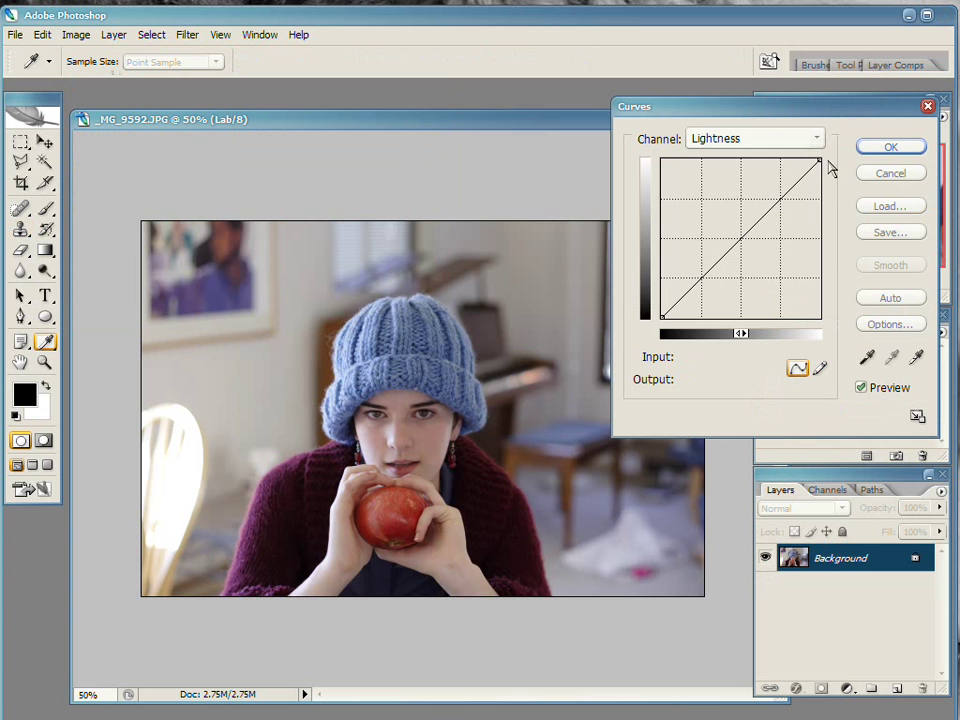
{"action": "left_click", "coordinate": [818, 140]}
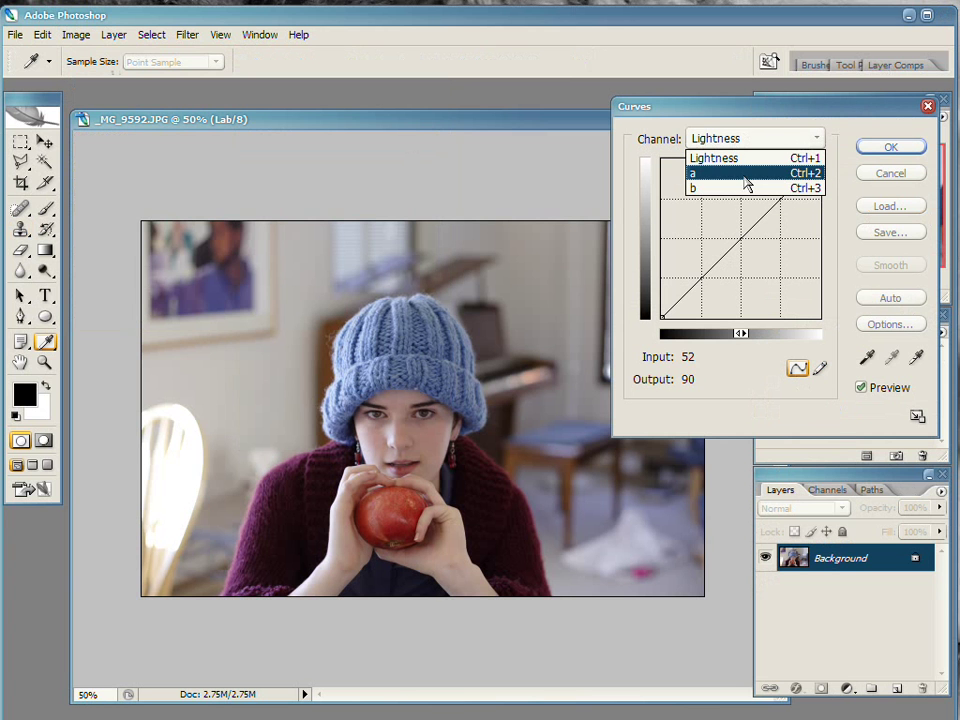
{"action": "left_click", "coordinate": [775, 180]}
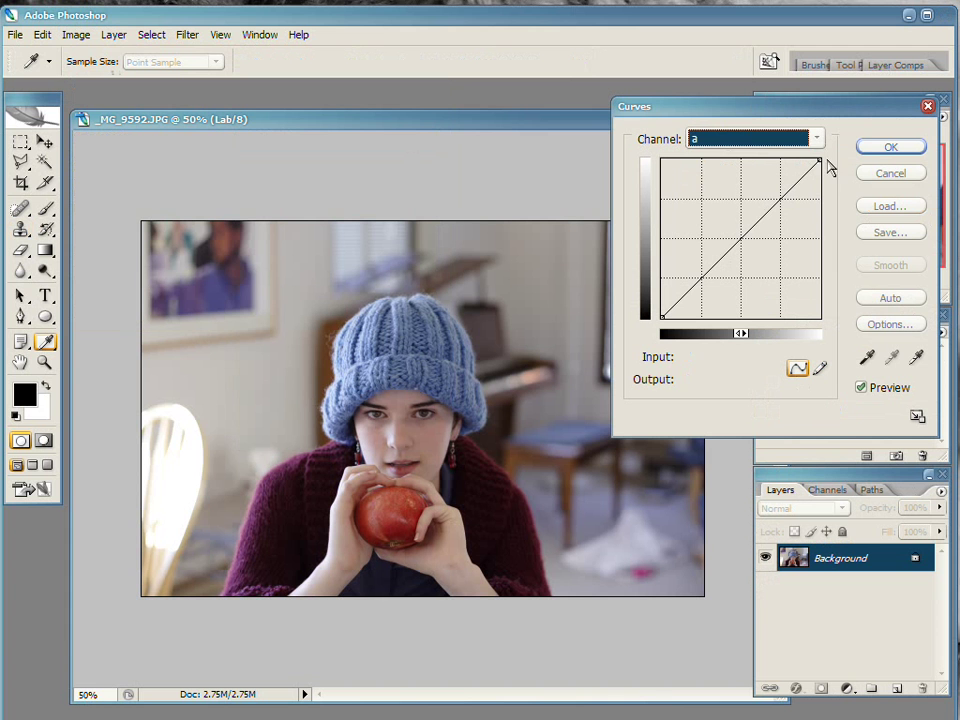
- Pull both a-curve endpoints inward to intensify magenta–green colour, checking against the original
{"action": "left_click_drag", "start_coordinate": [820, 163], "coordinate": [797, 158]}
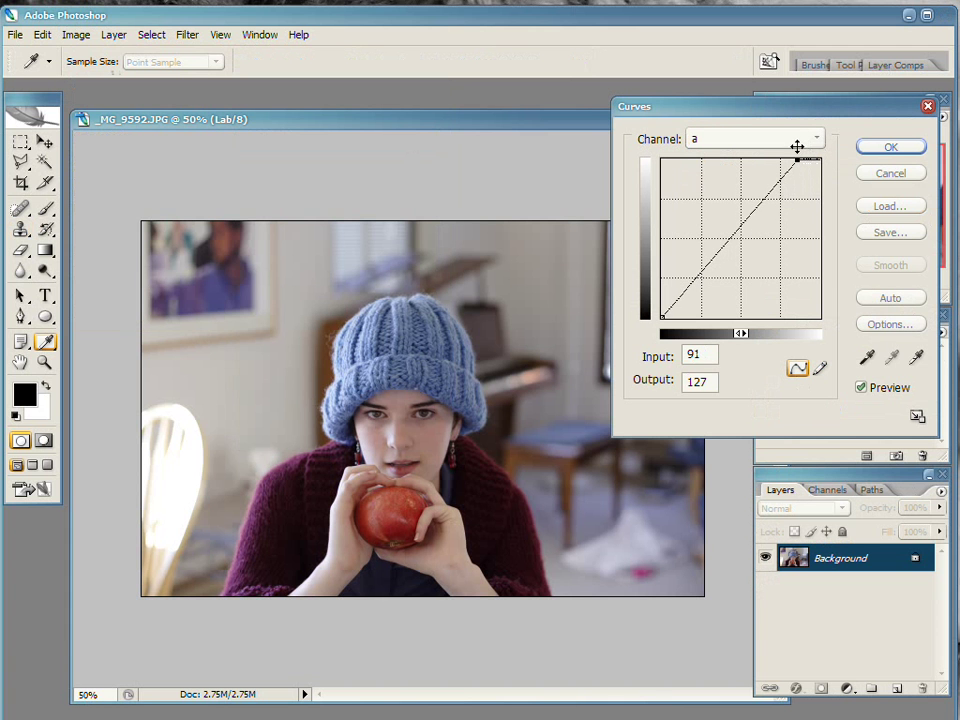
{"action": "left_click_drag", "start_coordinate": [662, 317], "coordinate": [682, 319]}
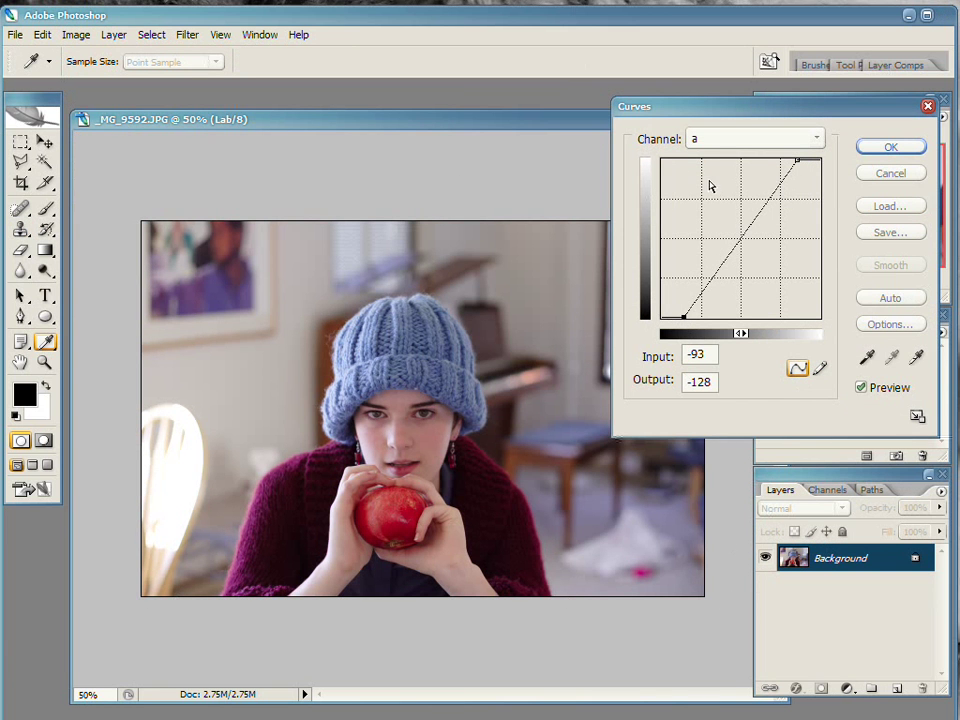
{"action": "left_click_drag", "start_coordinate": [682, 318], "coordinate": [687, 318]}
{"action": "left_click_drag", "start_coordinate": [792, 163], "coordinate": [796, 156]}
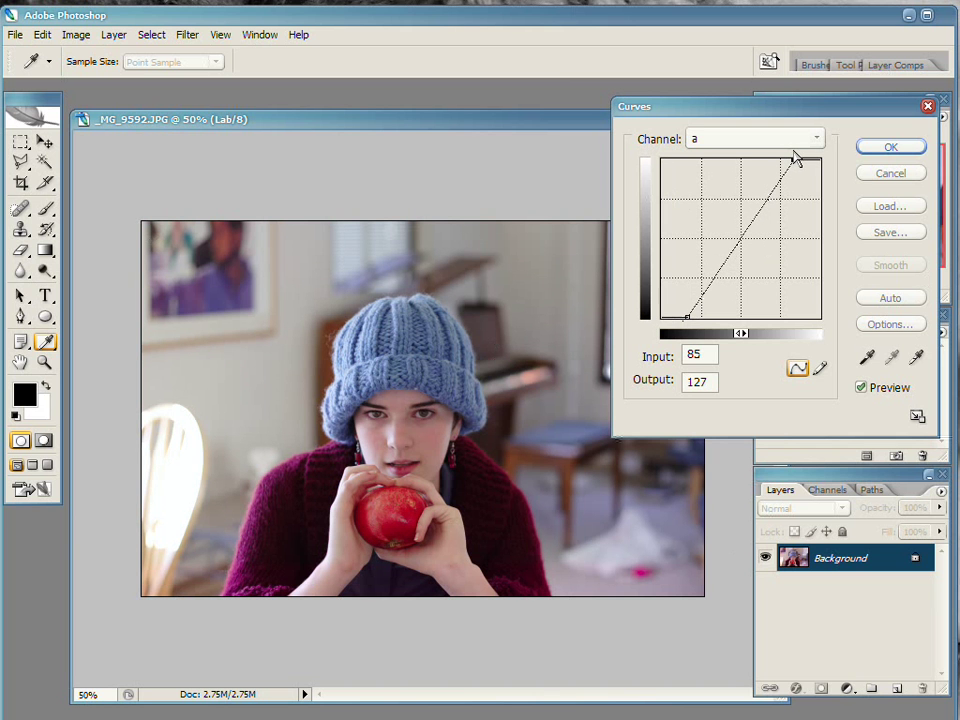
{"action": "left_click", "coordinate": [878, 391]}
{"action": "left_click", "coordinate": [879, 392]}
{"action": "mouse_move", "coordinate": [793, 161]}
{"action": "left_mouse_down"}
{"action": "mouse_move", "coordinate": [692, 133]}
{"action": "mouse_move", "coordinate": [808, 141]}
{"action": "mouse_move", "coordinate": [795, 137]}
{"action": "left_mouse_up"}
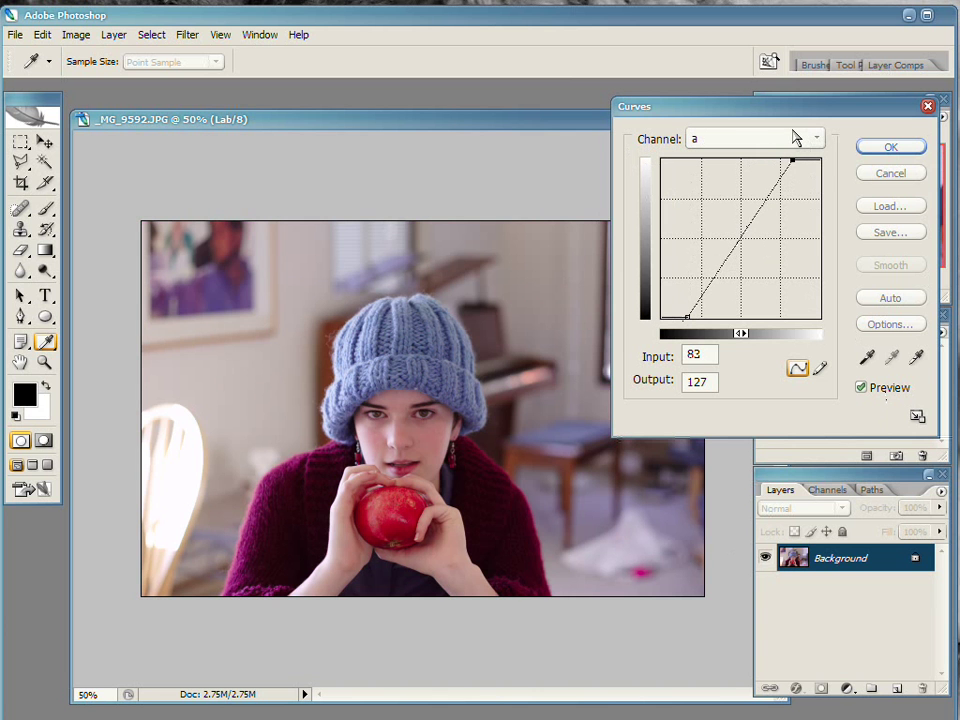
- Switch to the b channel and pull both curve endpoints inward
{"action": "left_click", "coordinate": [762, 140]}
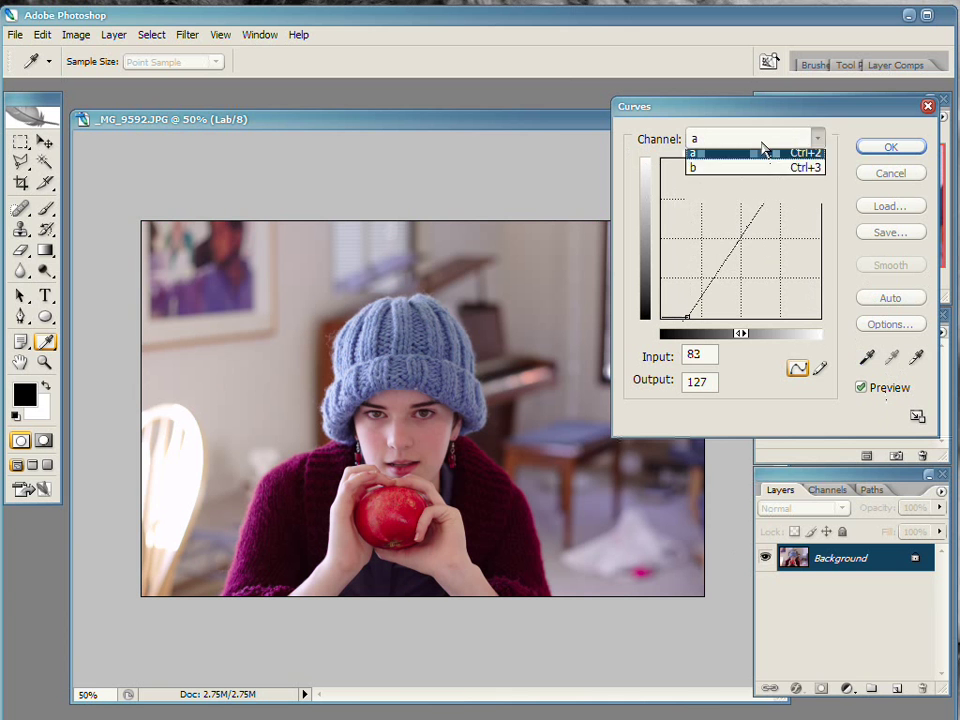
{"action": "left_click", "coordinate": [760, 189]}
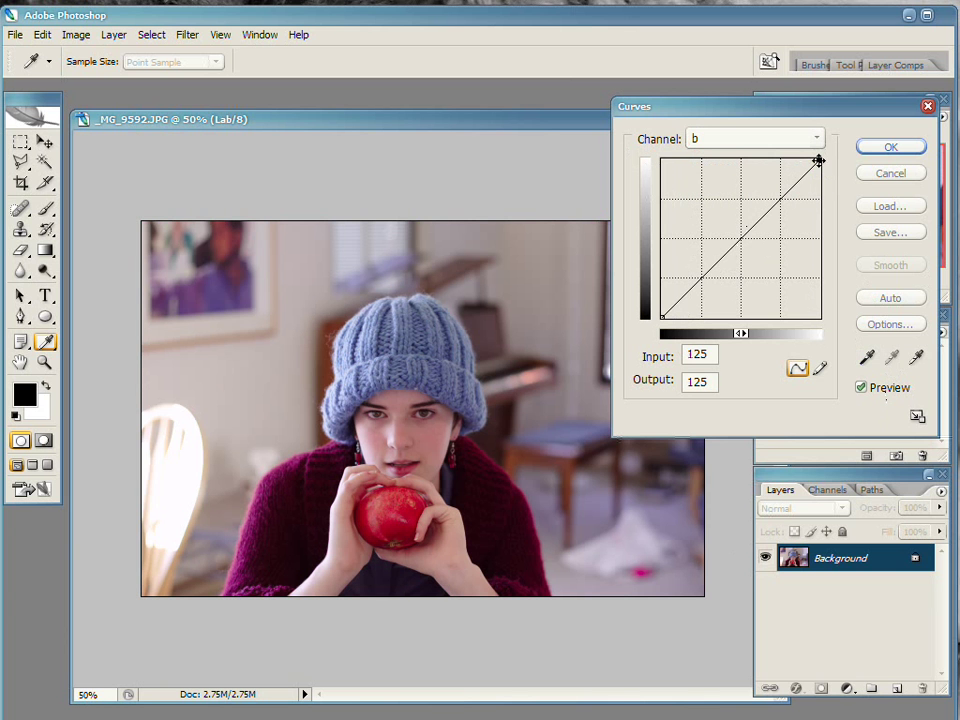
{"action": "left_click_drag", "start_coordinate": [817, 159], "coordinate": [791, 153]}
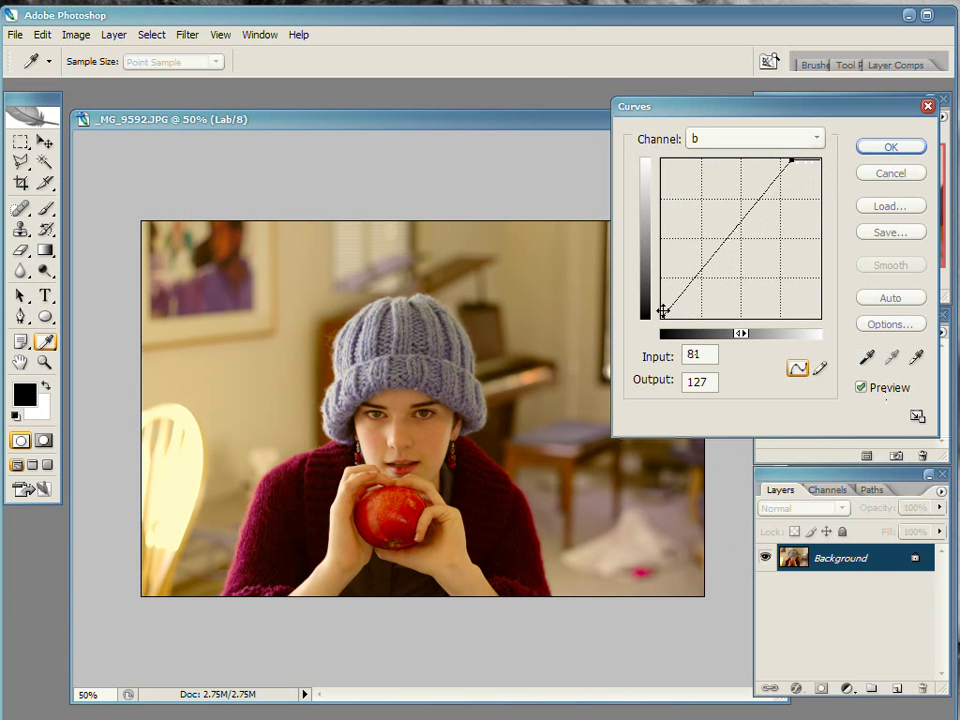
{"action": "left_click_drag", "start_coordinate": [660, 317], "coordinate": [694, 319]}
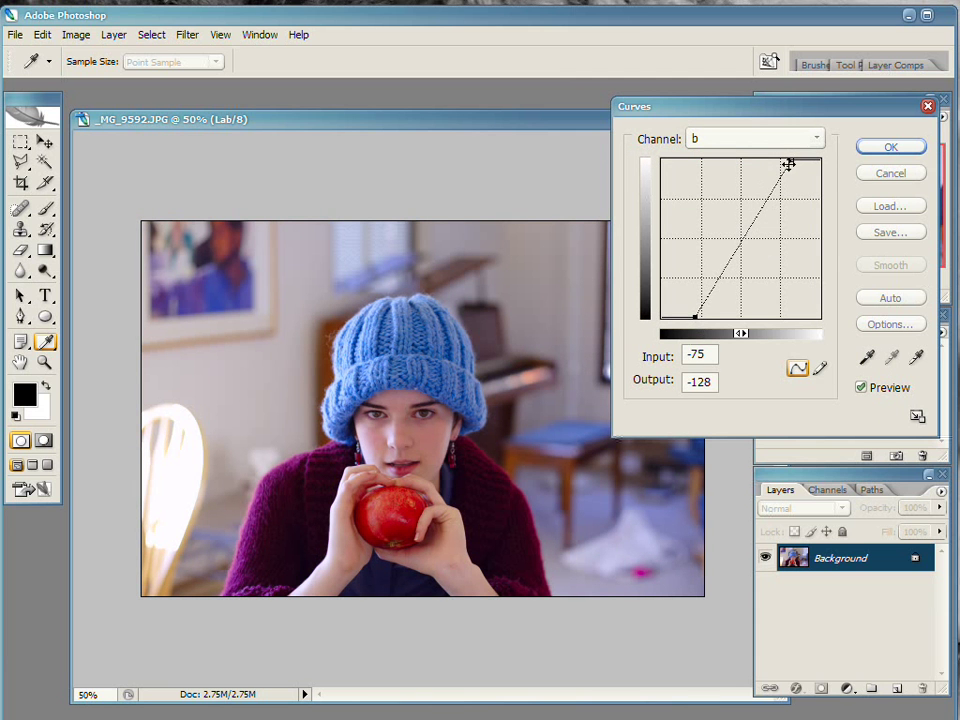
{"action": "left_click_drag", "start_coordinate": [789, 163], "coordinate": [786, 156]}
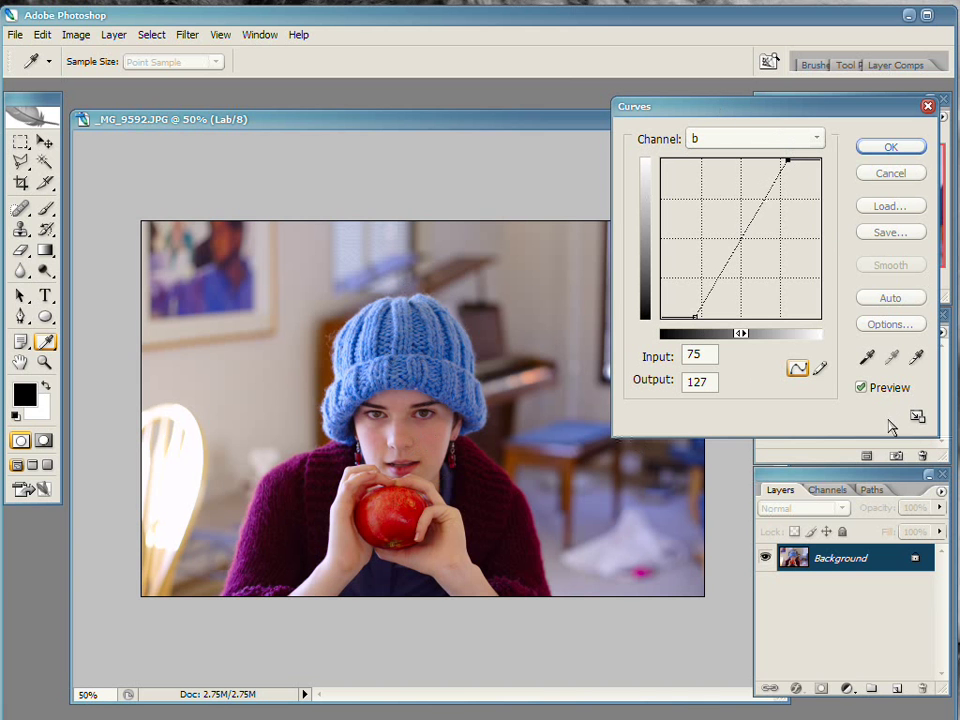
- Compare the boosted colours with the original, then apply the Curves adjustment
{"action": "left_click", "coordinate": [876, 390]}
{"action": "left_click", "coordinate": [876, 390]}
{"action": "left_click", "coordinate": [861, 387]}
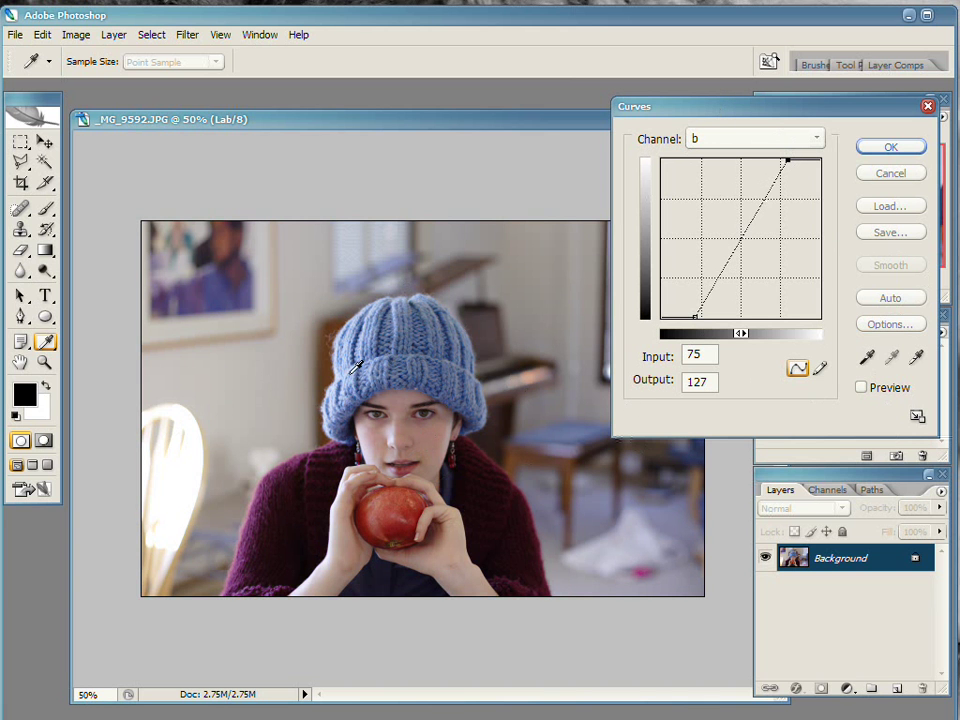
{"action": "left_click", "coordinate": [864, 387]}
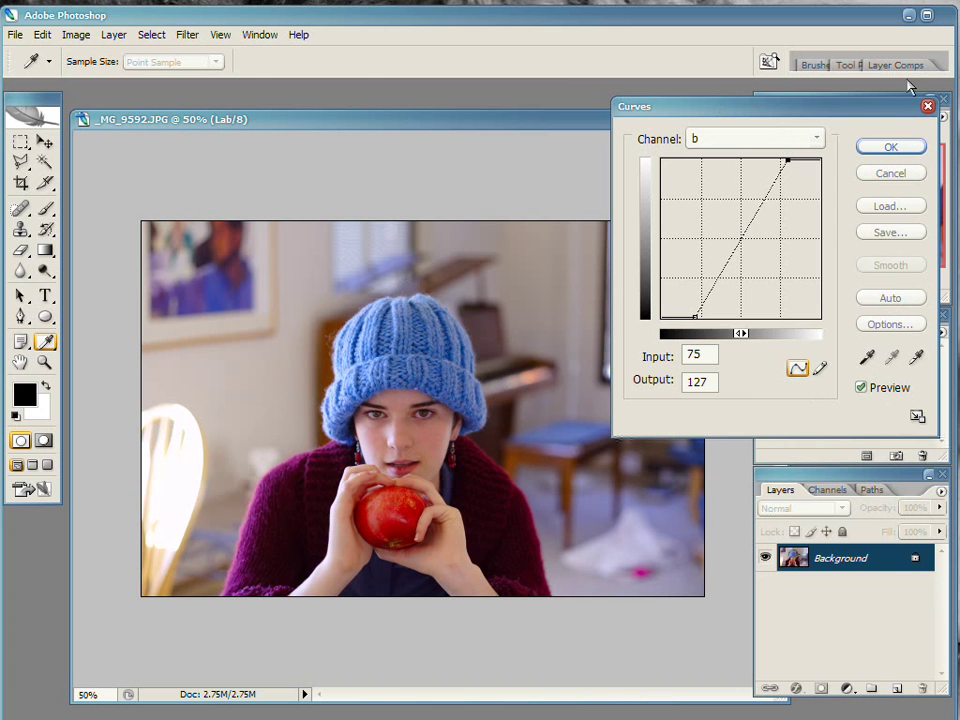
{"action": "left_click", "coordinate": [906, 149]}
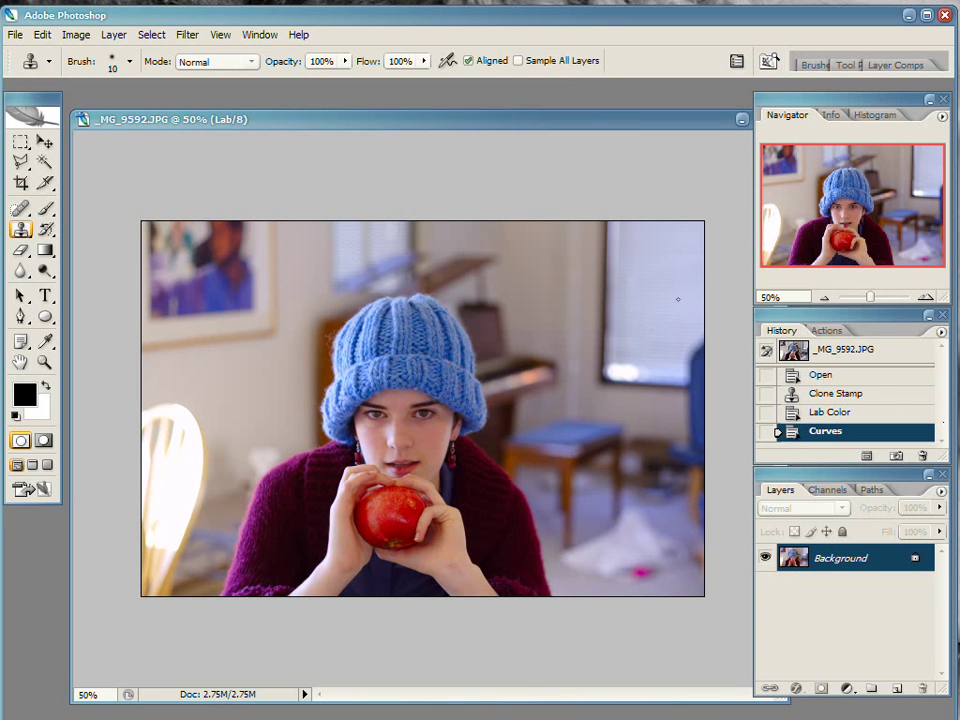
- Show the Image > Mode list with RGB Color highlighted
{"action": "left_click", "coordinate": [74, 38]}
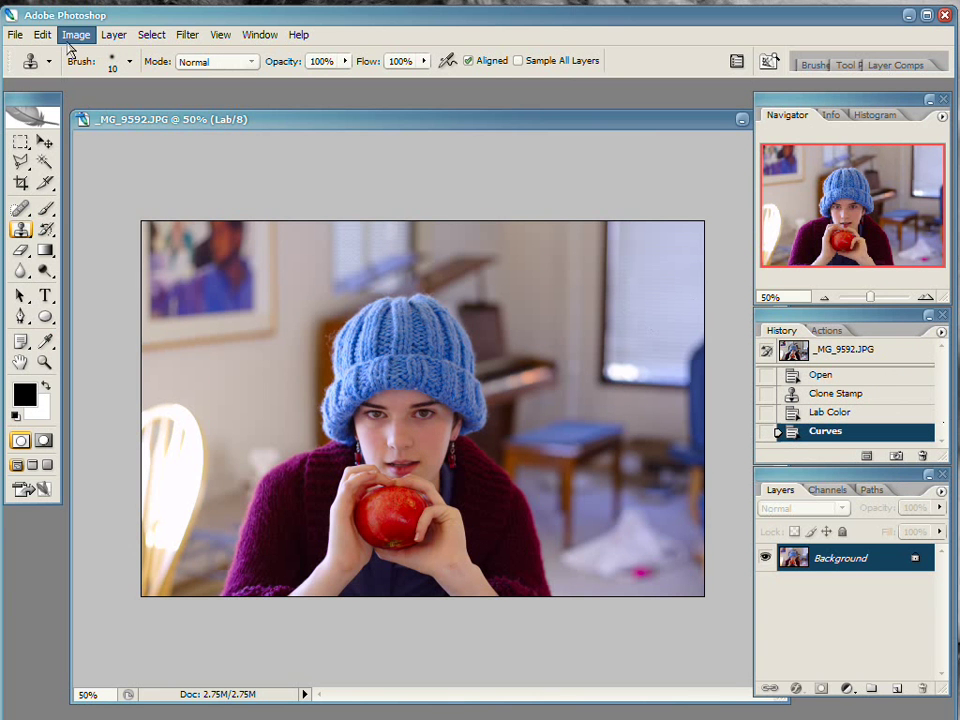
{"action": "mouse_move", "coordinate": [150, 55]}
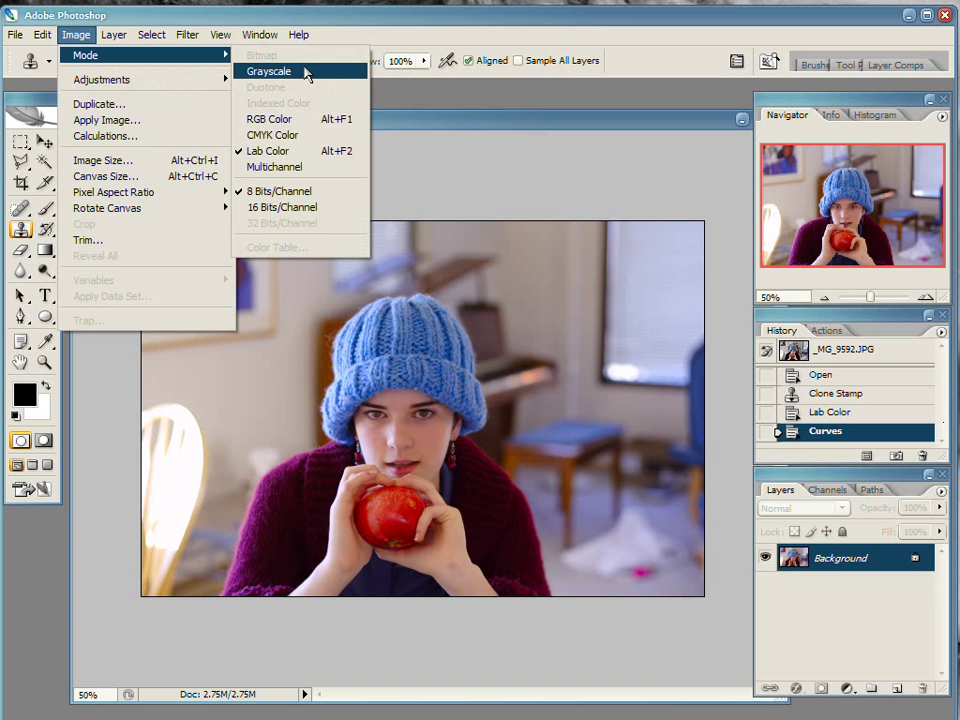
- Convert the portrait to RGB Color and view it at 100%
{"action": "left_click", "coordinate": [311, 122]}
{"action": "left_click", "coordinate": [192, 36]}
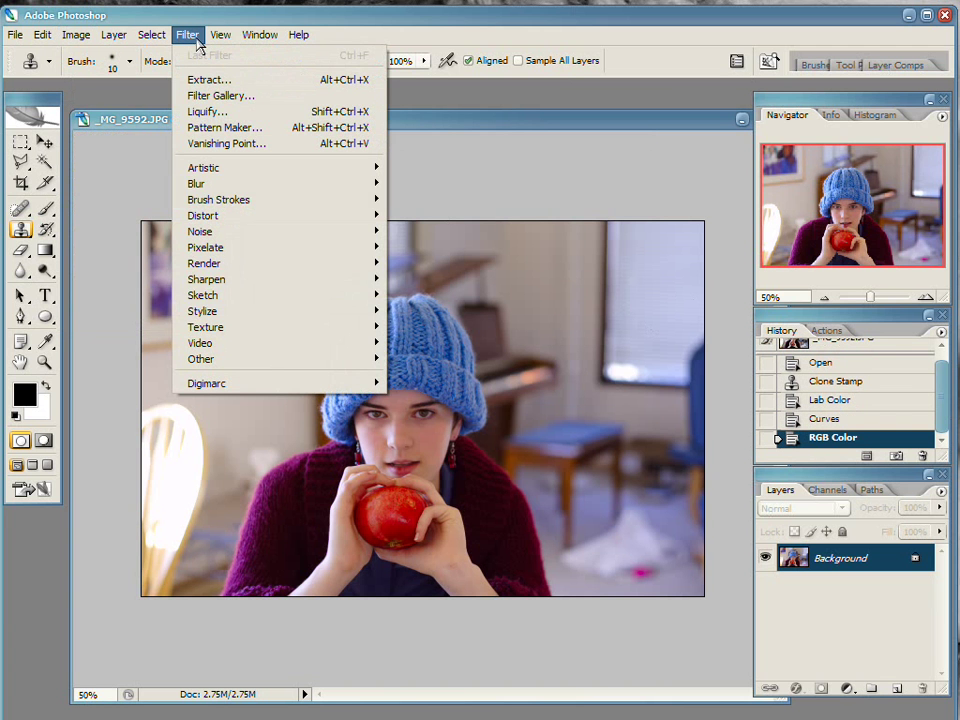
{"action": "mouse_move", "coordinate": [298, 281]}
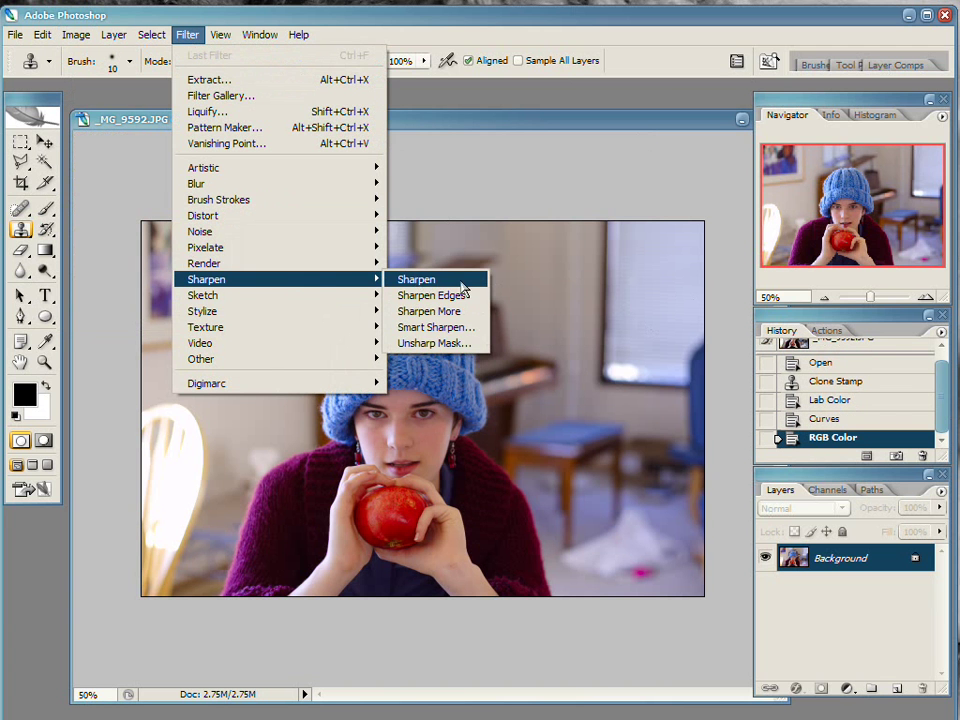
{"action": "left_click", "coordinate": [527, 119]}
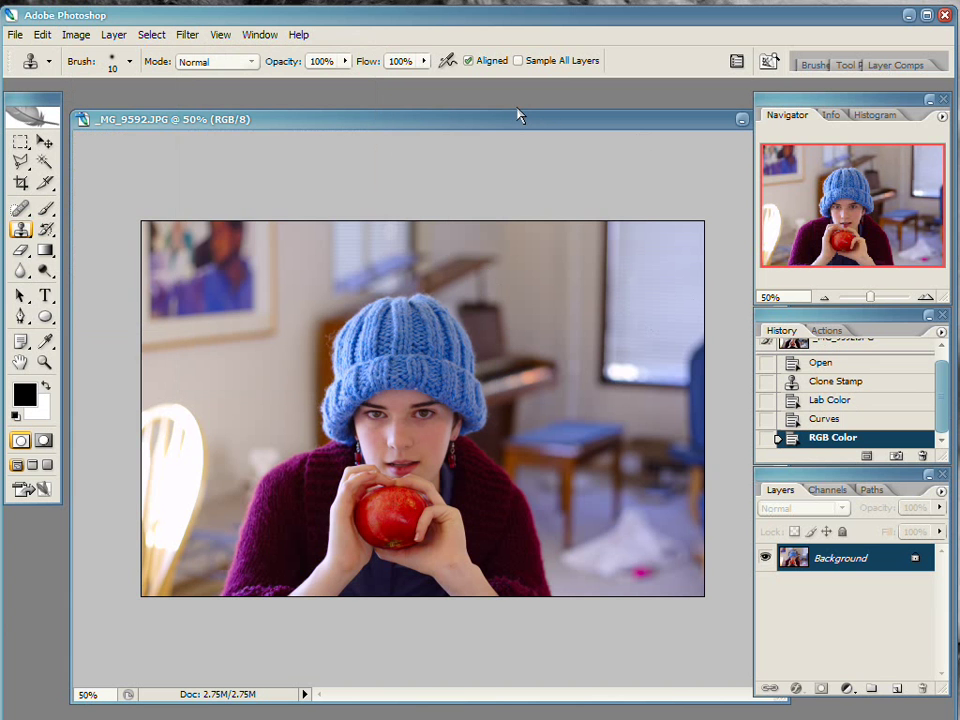
{"action": "key", "text": "ctrl+alt+0"}
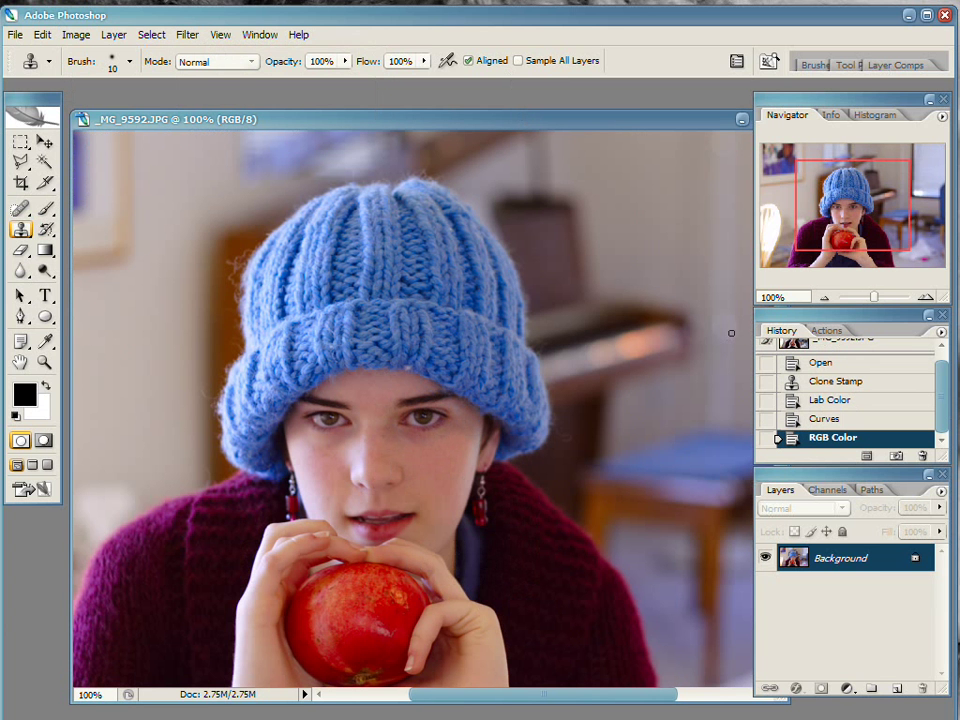
- Open Unsharp Mask, which starts at Amount 120%, Radius 0.7, Threshold 1
{"action": "left_click", "coordinate": [89, 38]}
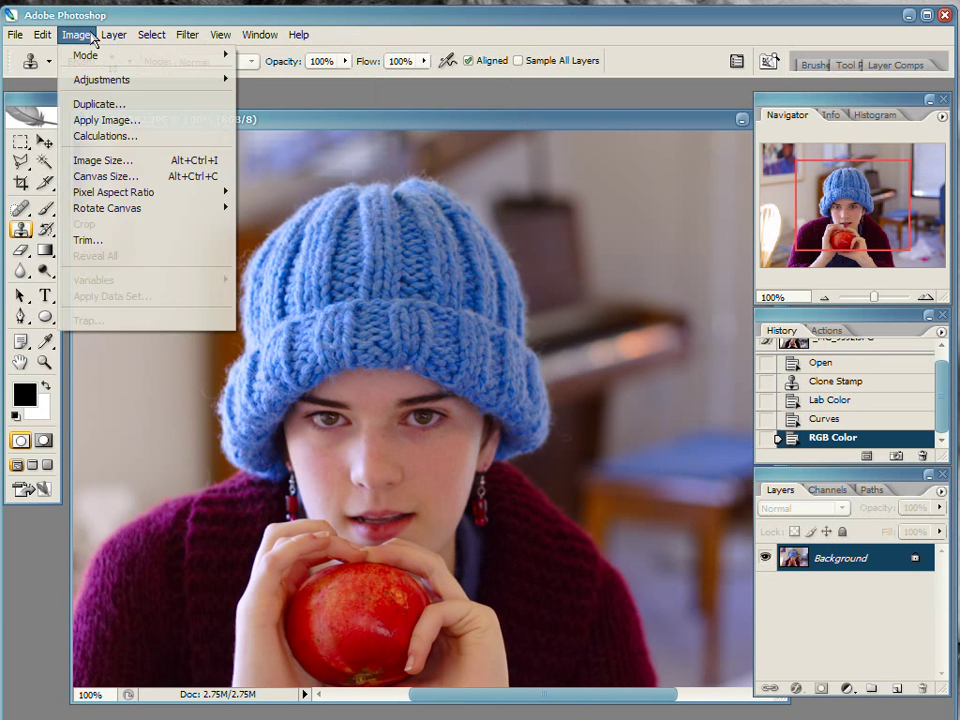
{"action": "mouse_move", "coordinate": [100, 58]}
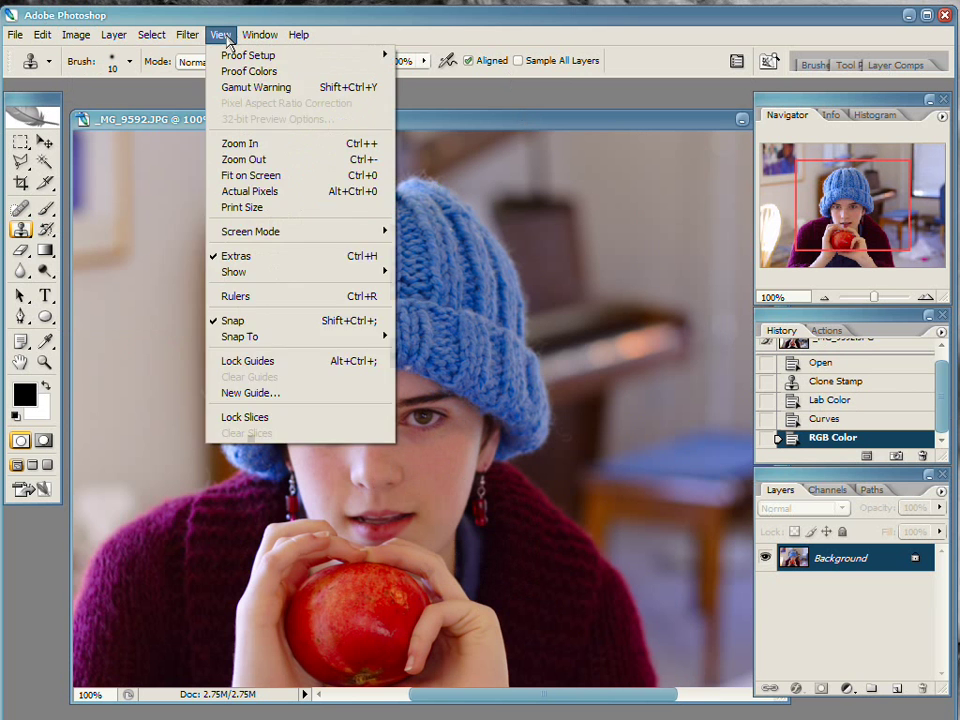
{"action": "mouse_move", "coordinate": [187, 34]}
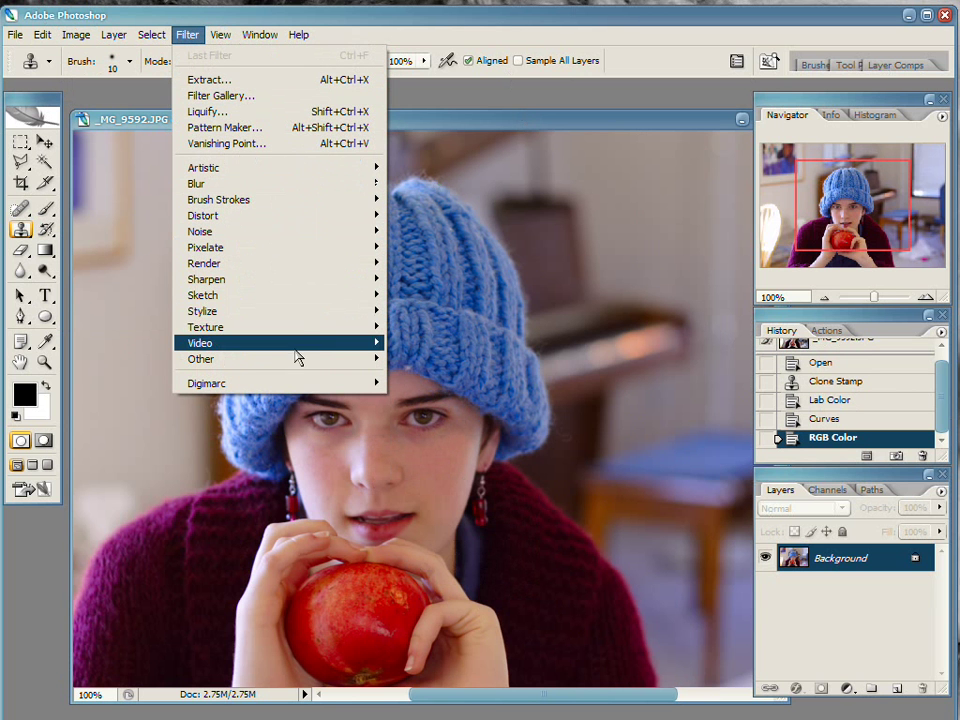
{"action": "mouse_move", "coordinate": [309, 288]}
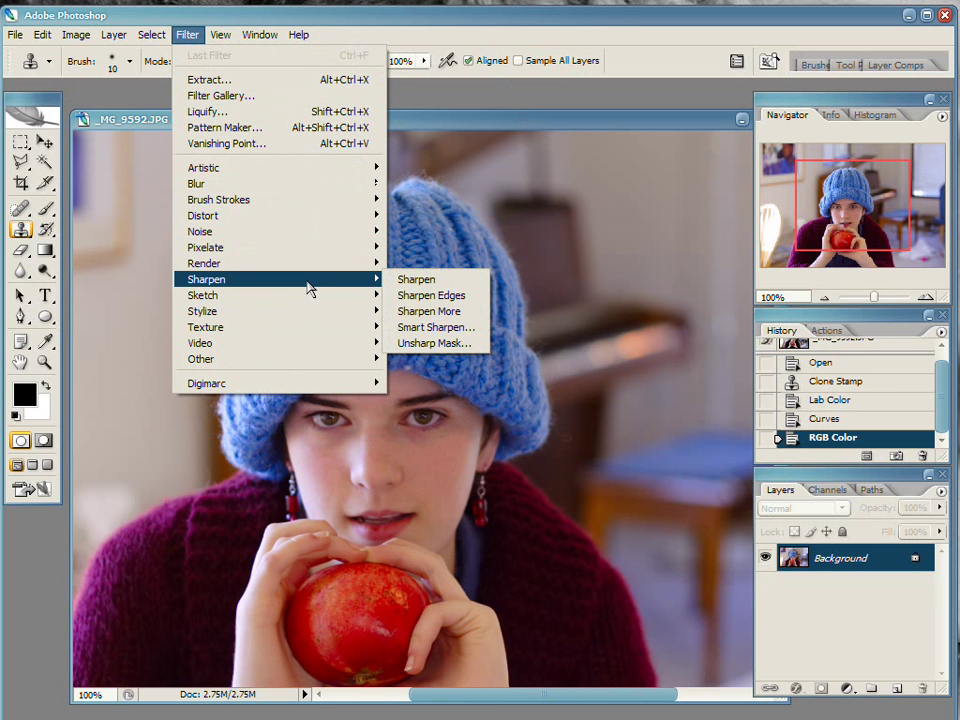
{"action": "left_click", "coordinate": [456, 343]}
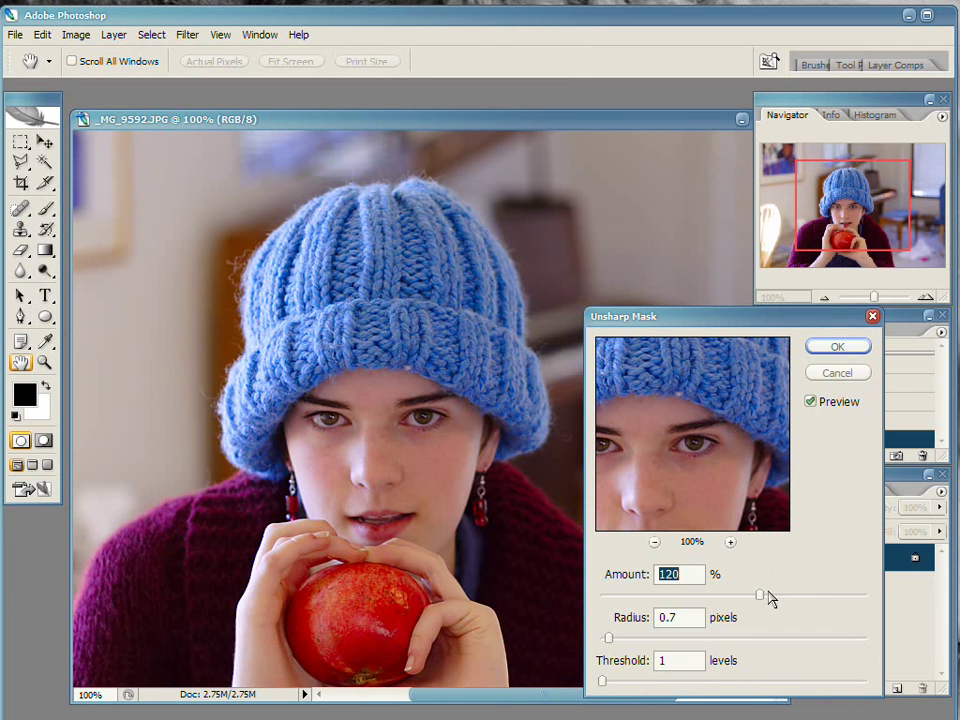
- Preview Amount at 500% then settle on 120%, and try a 6.9-pixel Radius
{"action": "mouse_move", "coordinate": [761, 596]}
{"action": "left_mouse_down"}
{"action": "mouse_move", "coordinate": [867, 597]}
{"action": "mouse_move", "coordinate": [613, 589]}
{"action": "mouse_move", "coordinate": [808, 601]}
{"action": "mouse_move", "coordinate": [760, 612]}
{"action": "mouse_move", "coordinate": [608, 614]}
{"action": "mouse_move", "coordinate": [776, 611]}
{"action": "mouse_move", "coordinate": [765, 609]}
{"action": "left_mouse_up"}
{"action": "left_click_drag", "start_coordinate": [761, 597], "coordinate": [757, 596]}
{"action": "left_click_drag", "start_coordinate": [763, 598], "coordinate": [760, 598]}
{"action": "left_click", "coordinate": [667, 617]}
{"action": "left_click", "coordinate": [689, 574]}
{"action": "left_click_drag", "start_coordinate": [609, 638], "coordinate": [686, 639]}
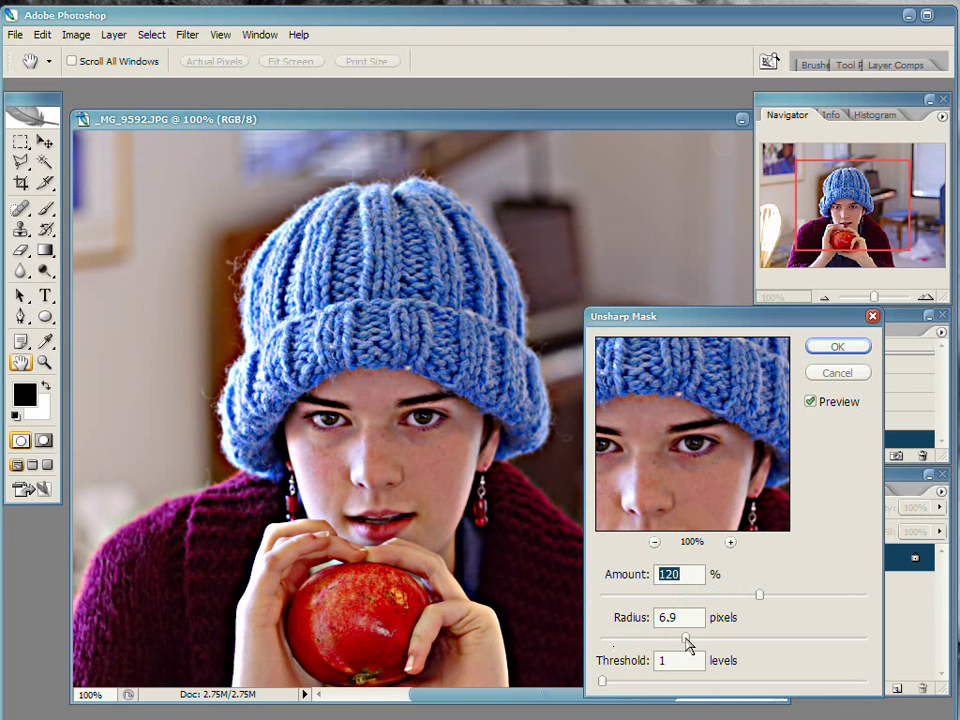
{"action": "key", "text": "Tab"}
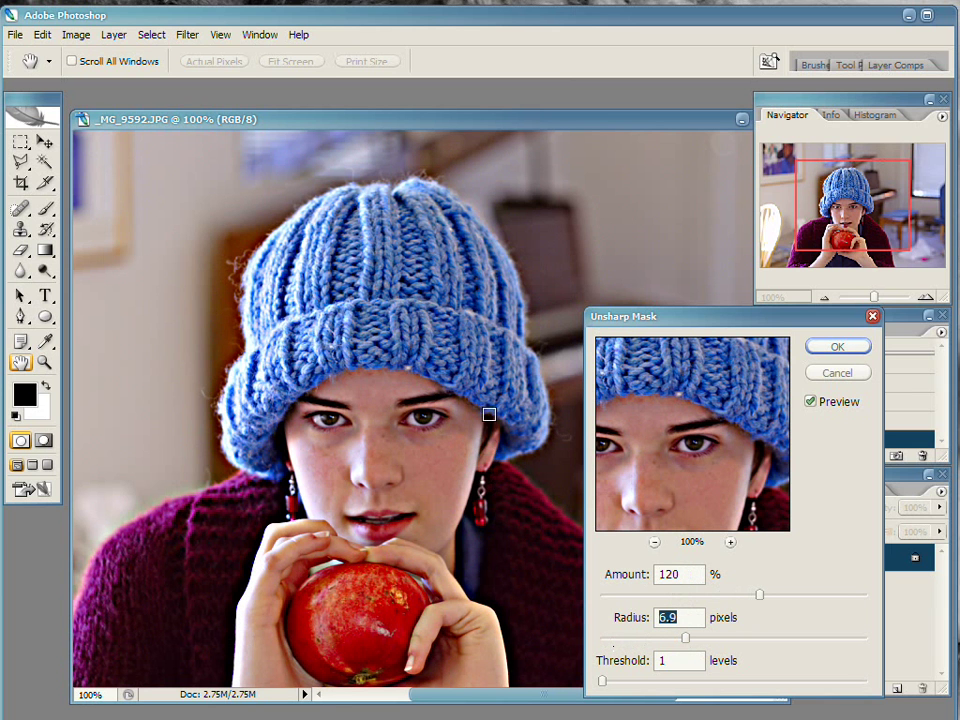
- Bring the Unsharp Mask Radius back down to 0.7 pixels
{"action": "left_click", "coordinate": [607, 638]}
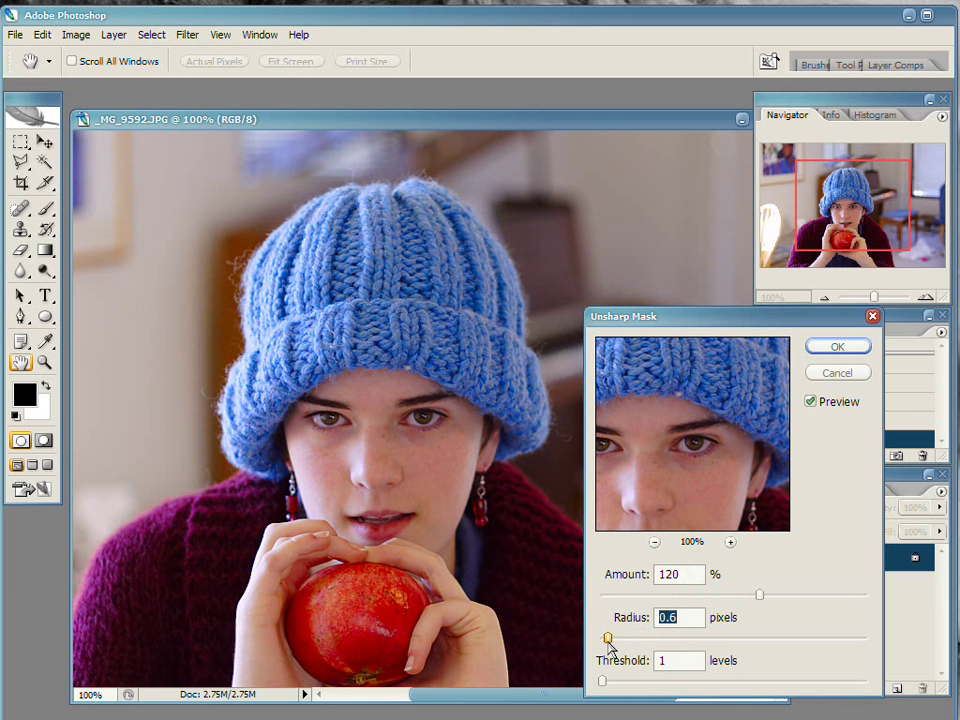
{"action": "left_click_drag", "start_coordinate": [607, 638], "coordinate": [610, 639]}
{"action": "left_click", "coordinate": [610, 640]}
{"action": "left_click_drag", "start_coordinate": [611, 638], "coordinate": [610, 640]}
- Try Threshold values of 4 and 1, settle on 0, and apply the sharpening
{"action": "left_click", "coordinate": [690, 661]}
{"action": "left_click_drag", "start_coordinate": [605, 683], "coordinate": [606, 686]}
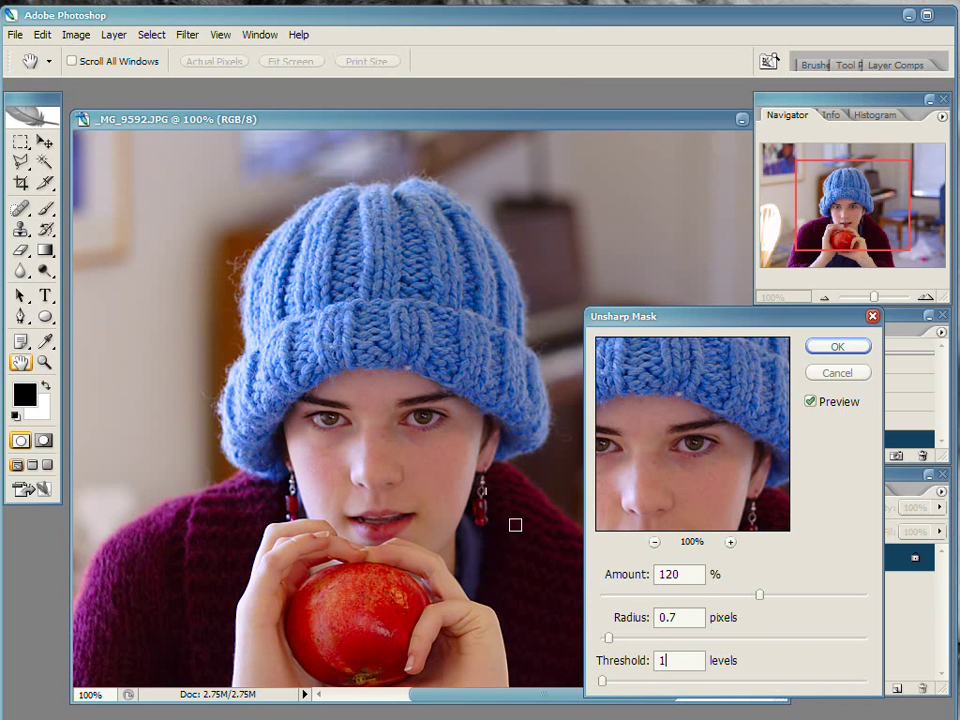
{"action": "left_click_drag", "start_coordinate": [601, 683], "coordinate": [601, 683]}
{"action": "left_click_drag", "start_coordinate": [602, 679], "coordinate": [608, 683]}
{"action": "left_click_drag", "start_coordinate": [606, 680], "coordinate": [601, 677]}
{"action": "left_click_drag", "start_coordinate": [603, 684], "coordinate": [594, 686]}
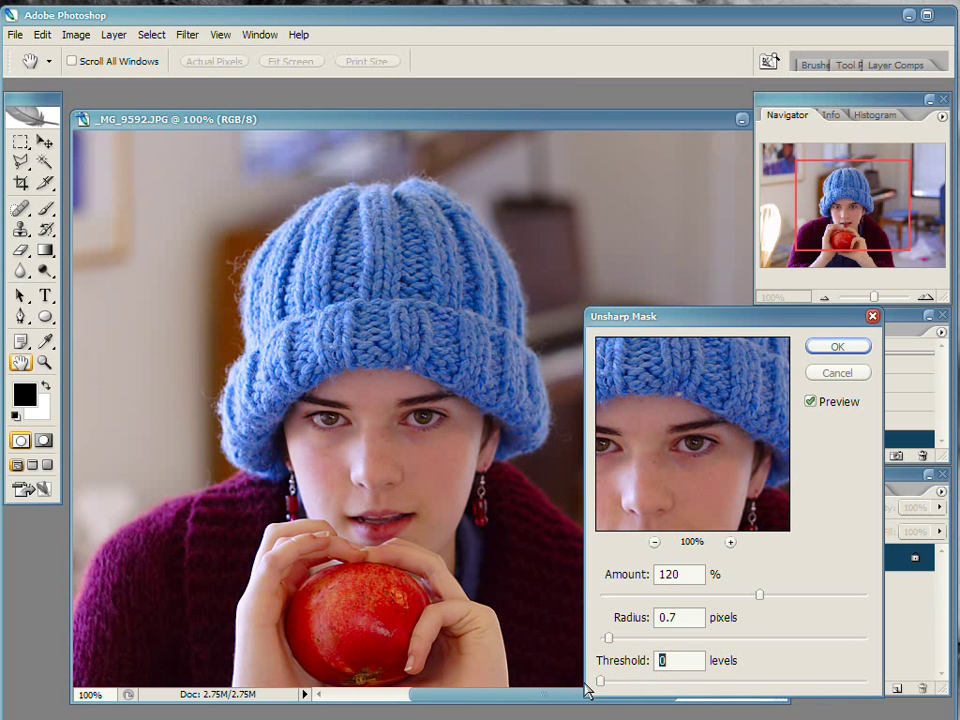
{"action": "left_click", "coordinate": [838, 347]}
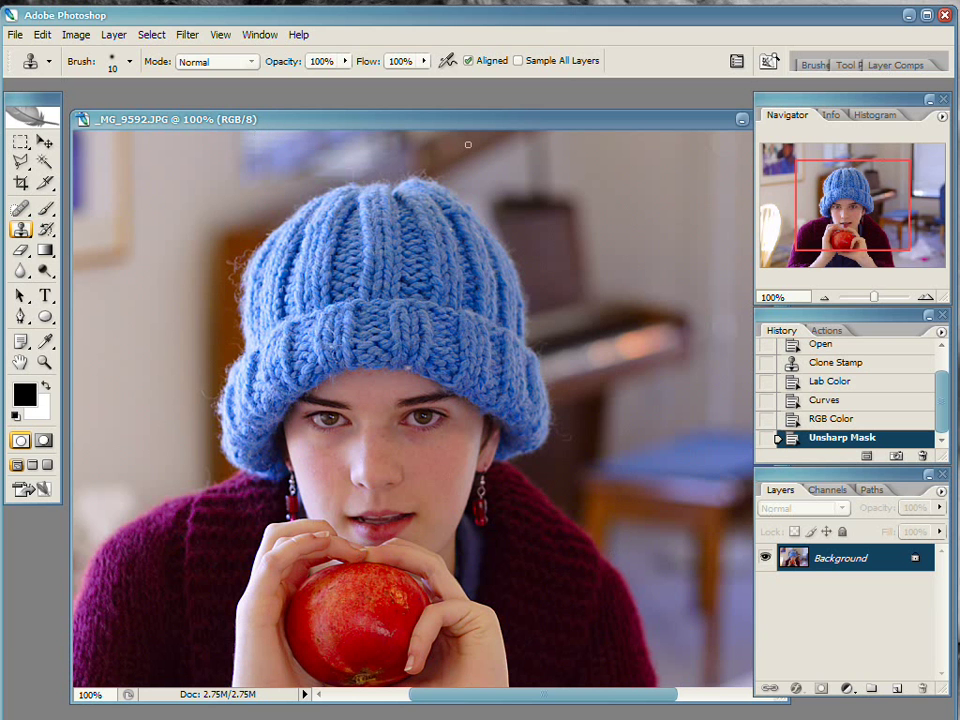
- Open Curves with Ctrl+M, keep the RGB channel, and select the highlight endpoint
{"action": "key", "text": "ctrl+m"}
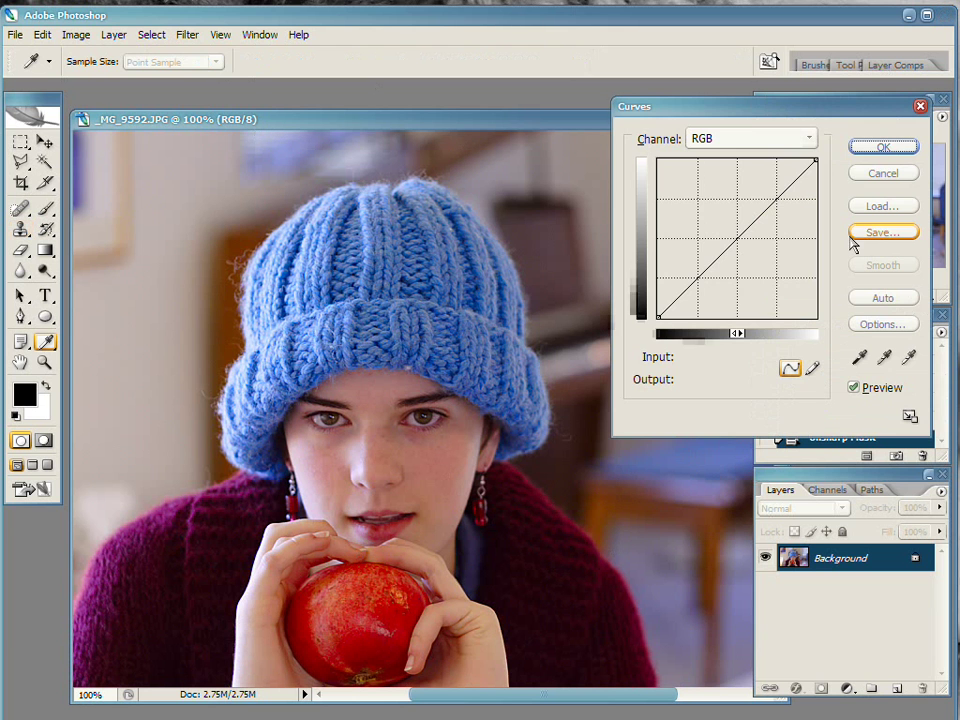
{"action": "left_click", "coordinate": [805, 140]}
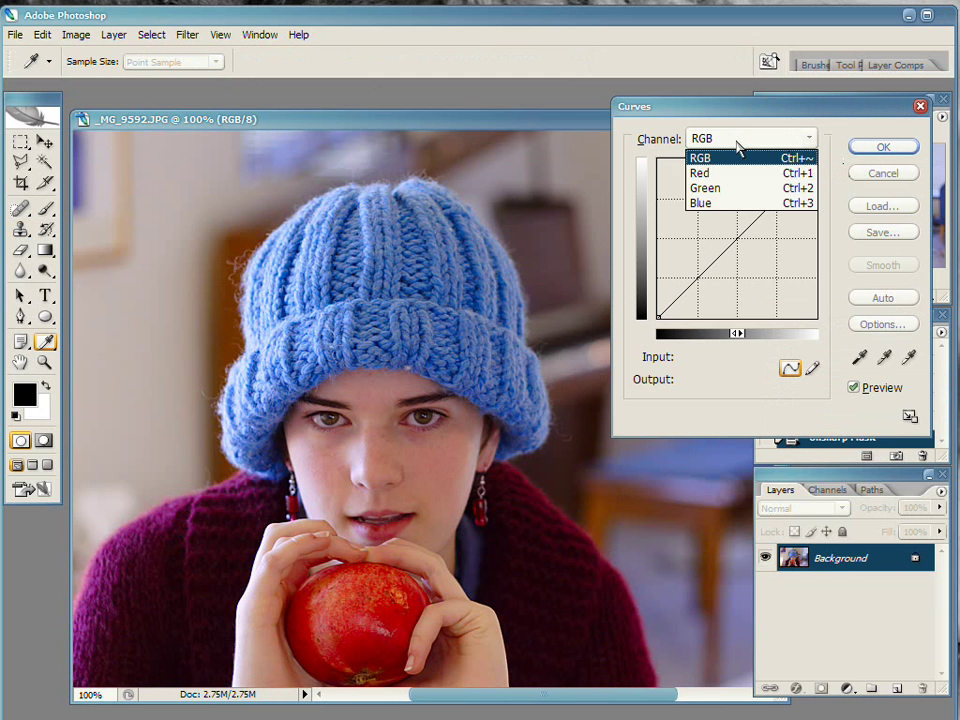
{"action": "left_click", "coordinate": [742, 147]}
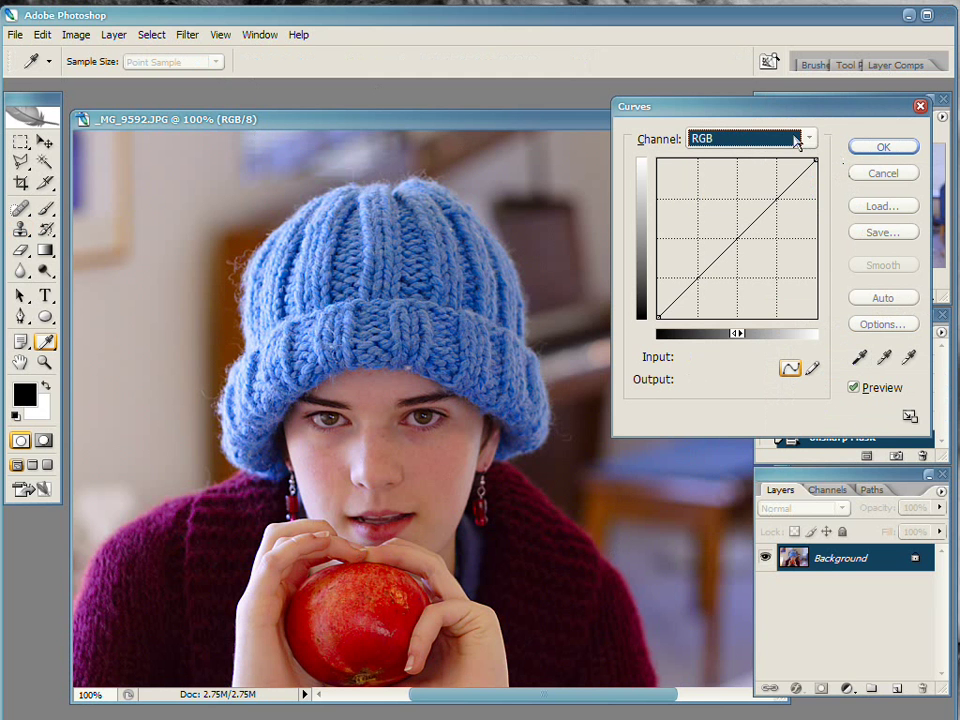
{"action": "left_click", "coordinate": [815, 160]}
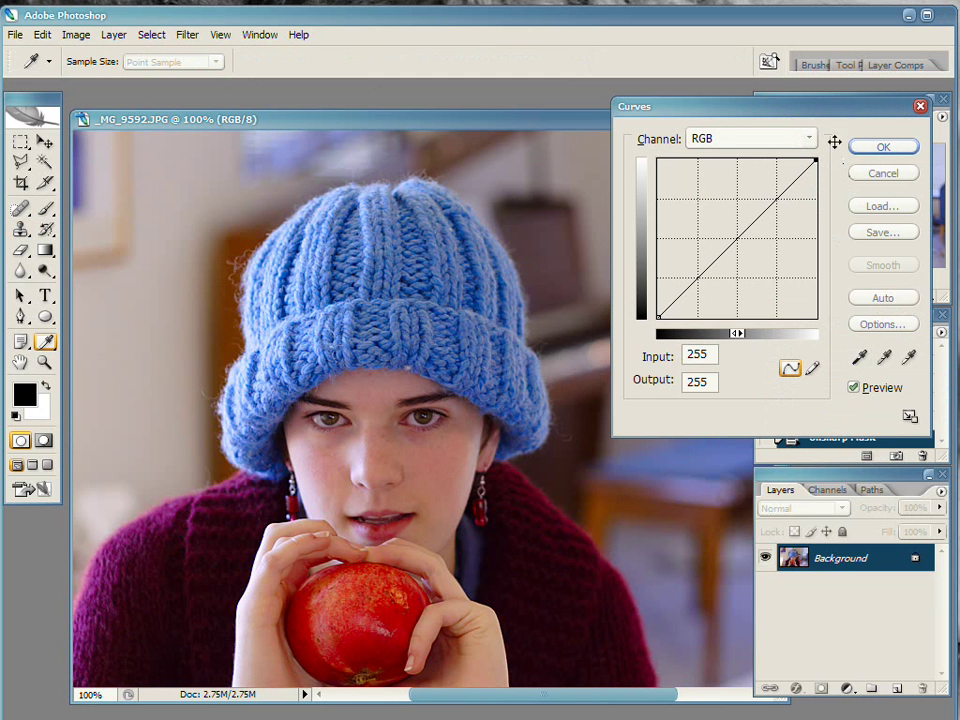
- Set the Curves target shadow colour to R10 G10 B10 in the Color Picker
{"action": "double_click", "coordinate": [860, 366]}
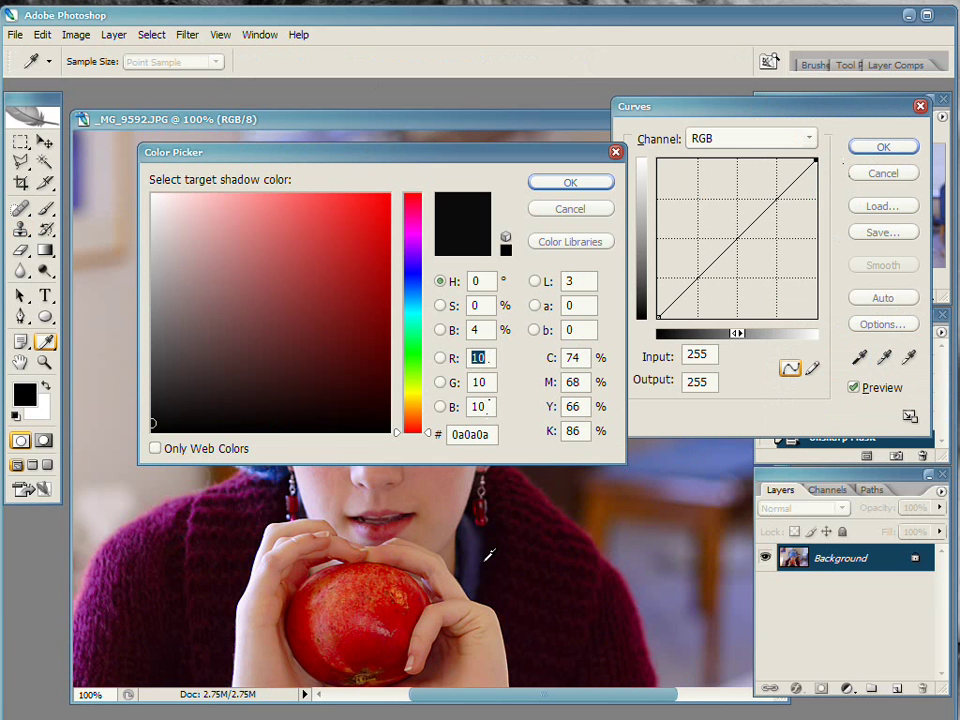
{"action": "left_click", "coordinate": [482, 382]}
{"action": "type", "text": "10"}
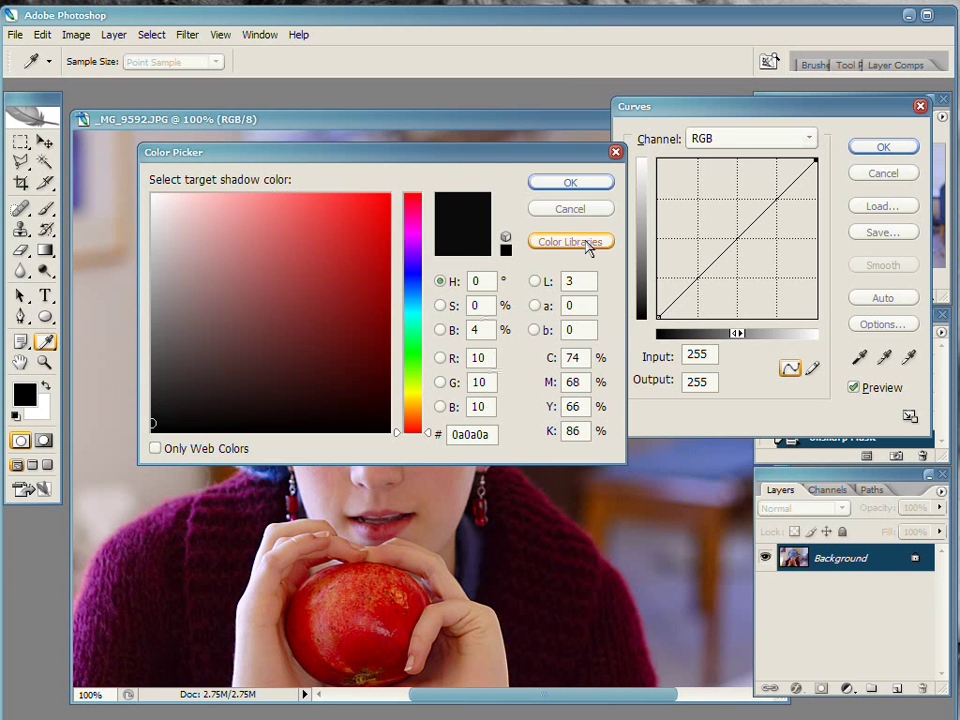
{"action": "left_click", "coordinate": [568, 182]}
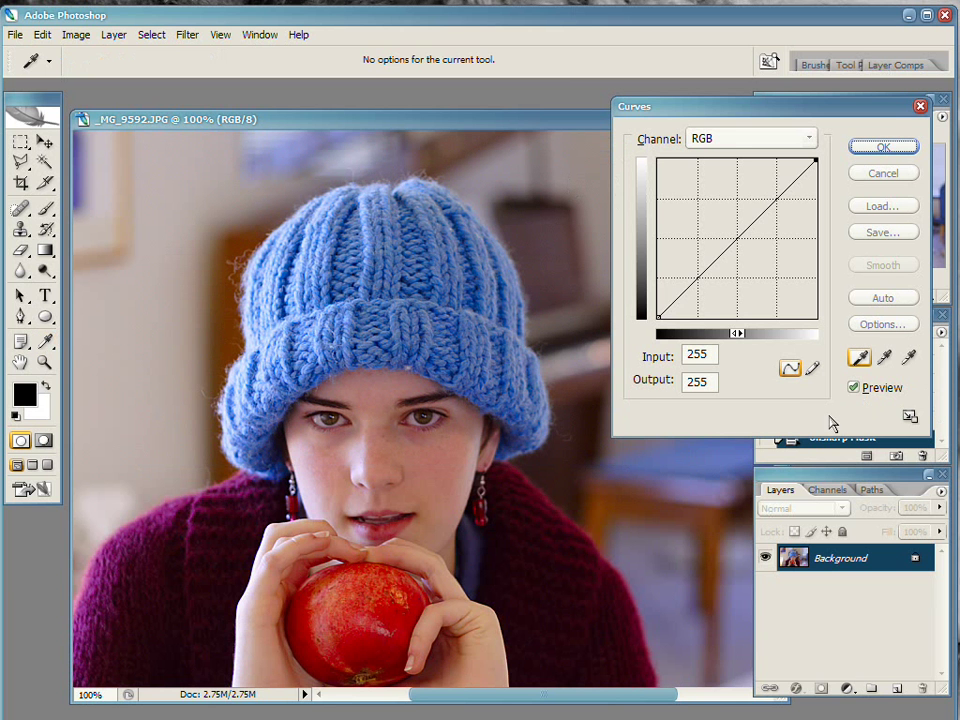
- Sample the darkest area as black point, leave the highlight target unchanged, and apply Curves
{"action": "left_click", "coordinate": [859, 358]}
{"action": "left_click", "coordinate": [489, 567]}
{"action": "left_click", "coordinate": [909, 360]}
{"action": "double_click", "coordinate": [910, 362]}
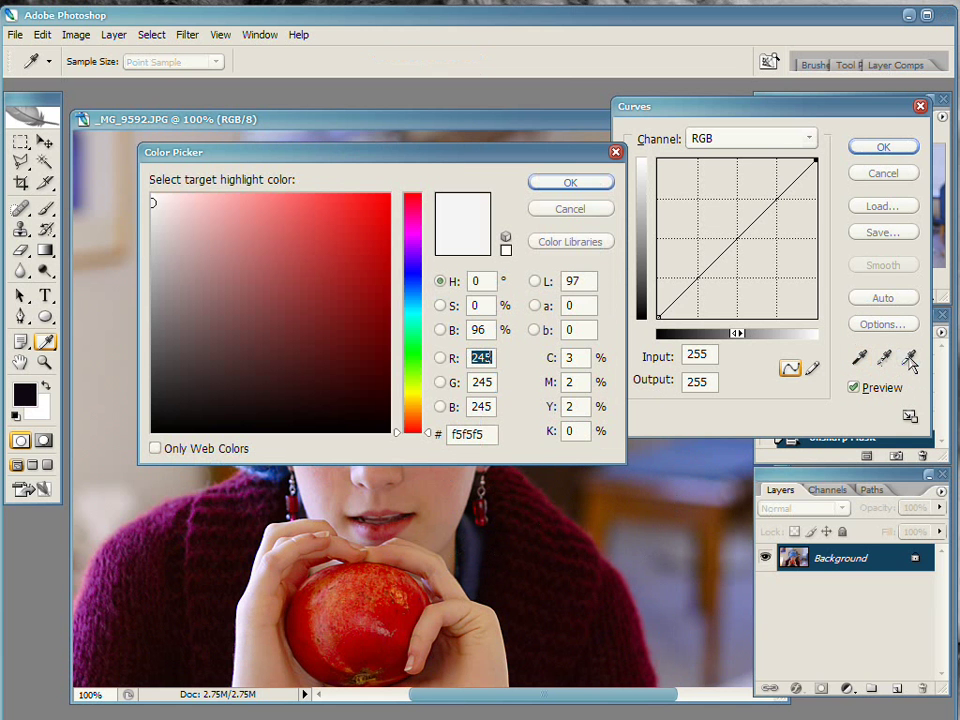
{"action": "left_click", "coordinate": [565, 224]}
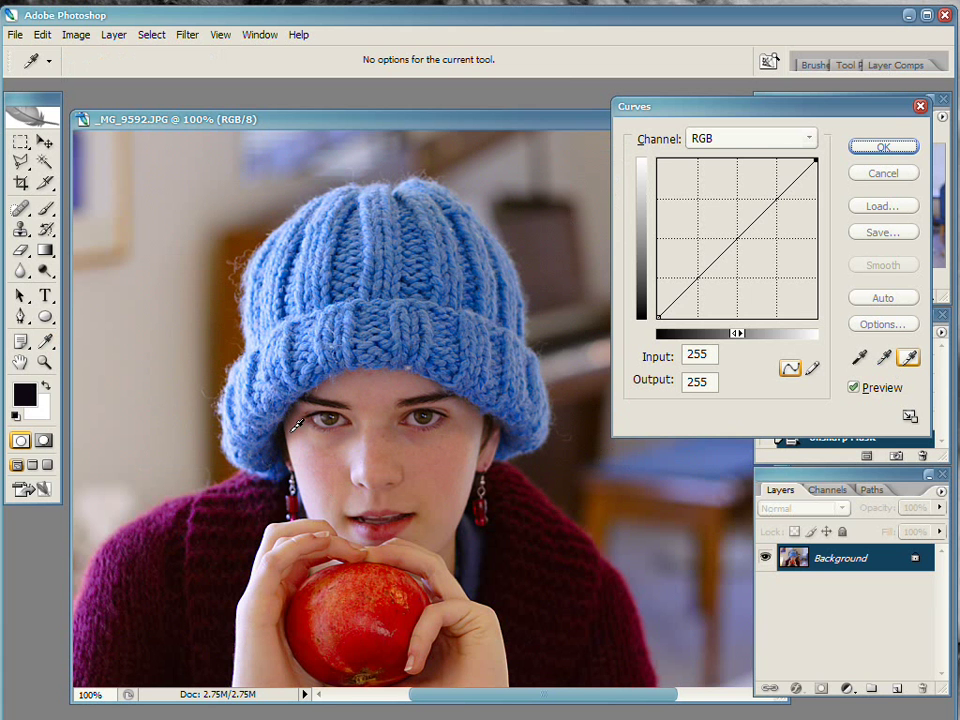
{"action": "left_click", "coordinate": [879, 148]}
- Apply a second Curves adjustment with the white point sampled from the bright white chair
{"action": "left_click_drag", "start_coordinate": [369, 439], "coordinate": [698, 443]}
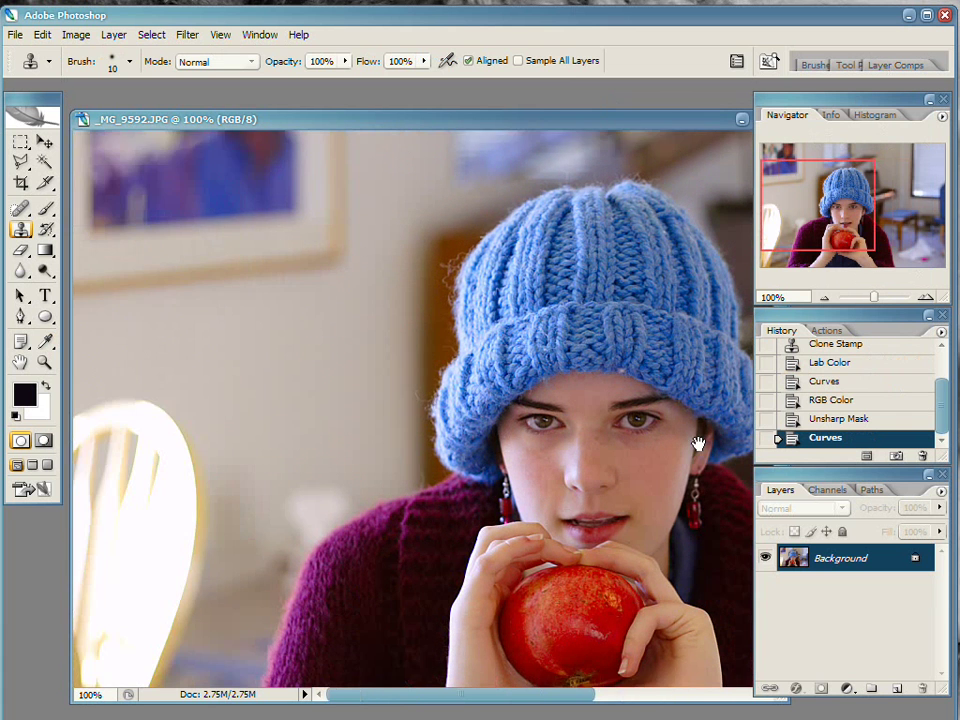
{"action": "scroll", "coordinate": [421, 436], "scroll_direction": "down", "scroll_amount": 1}
{"action": "key", "text": "ctrl+m"}
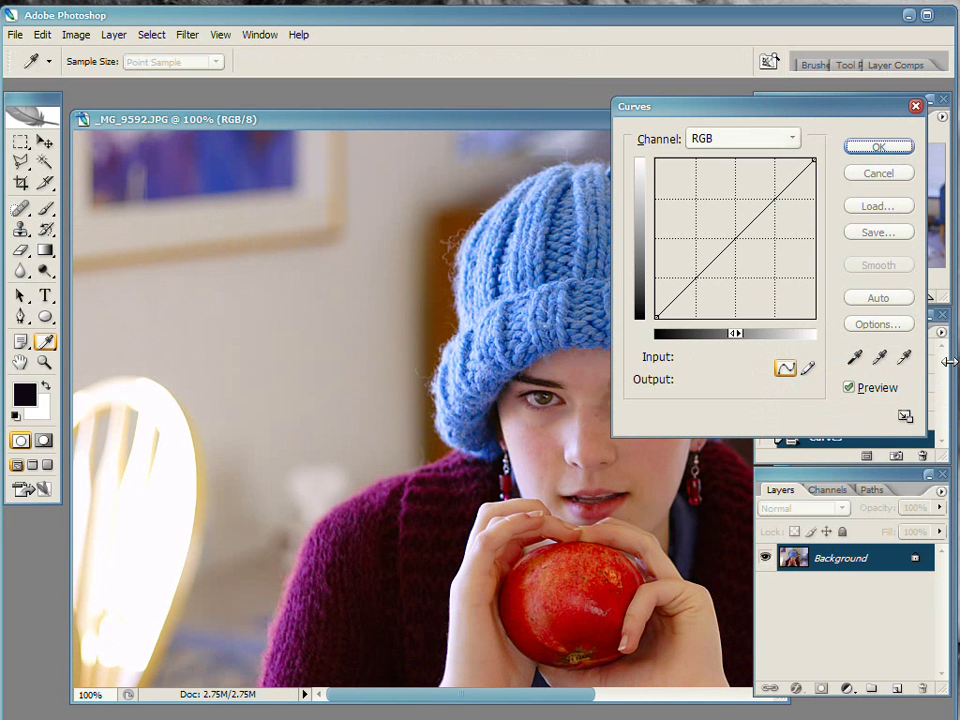
{"action": "left_click", "coordinate": [903, 357]}
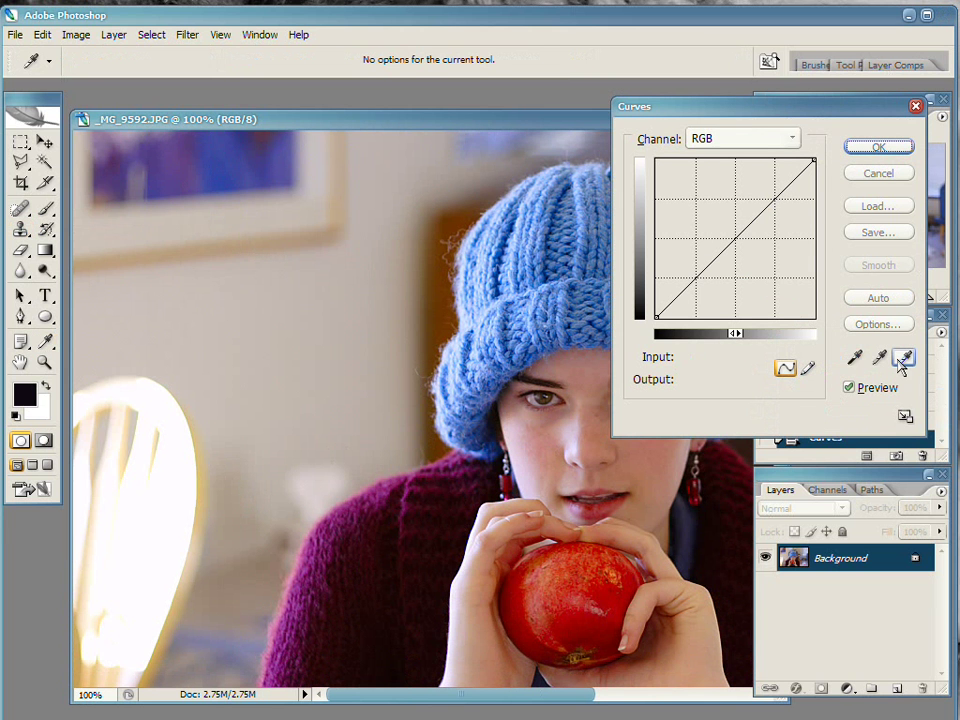
{"action": "left_click", "coordinate": [172, 529]}
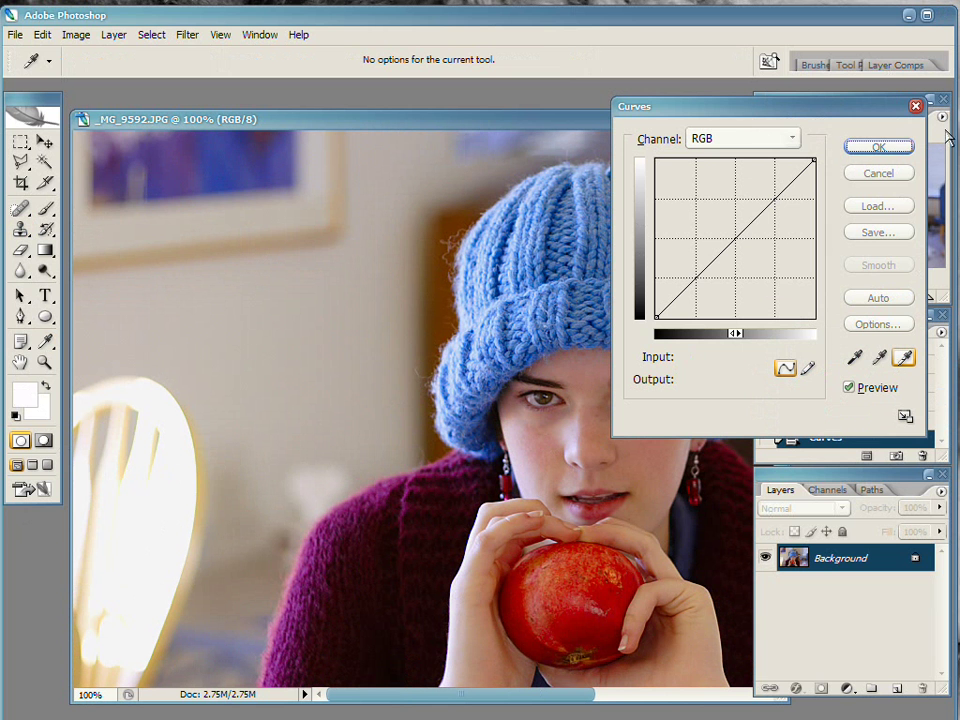
{"action": "left_click", "coordinate": [878, 147]}
- Clone clean skin from beside it over the red neck blemish, then return to 100% view
{"action": "key", "text": "s"}
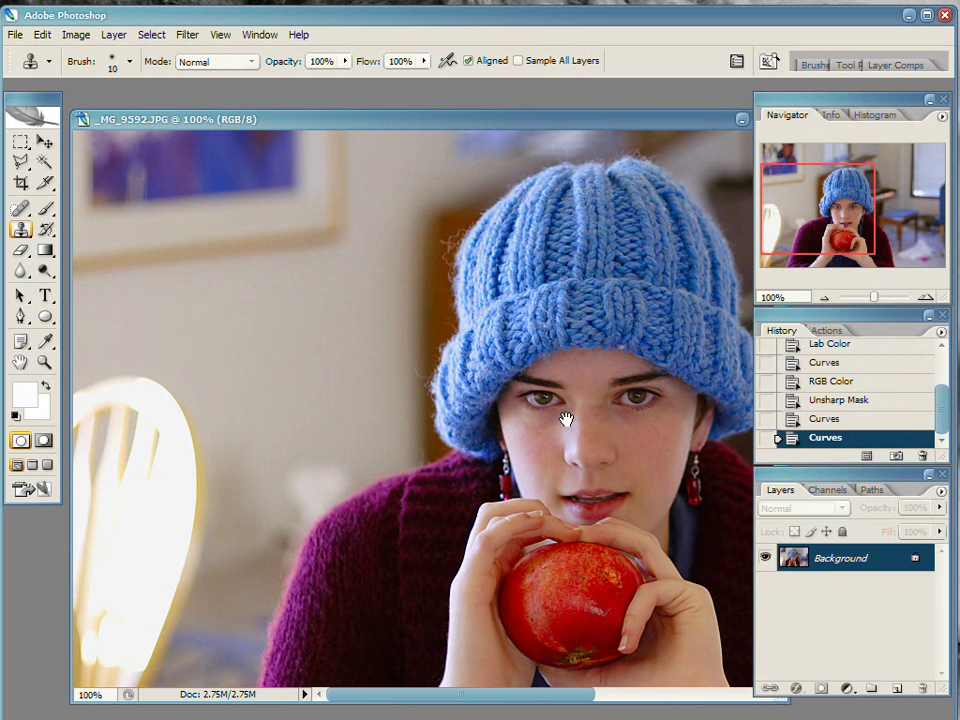
{"action": "left_click_drag", "start_coordinate": [566, 420], "coordinate": [465, 399]}
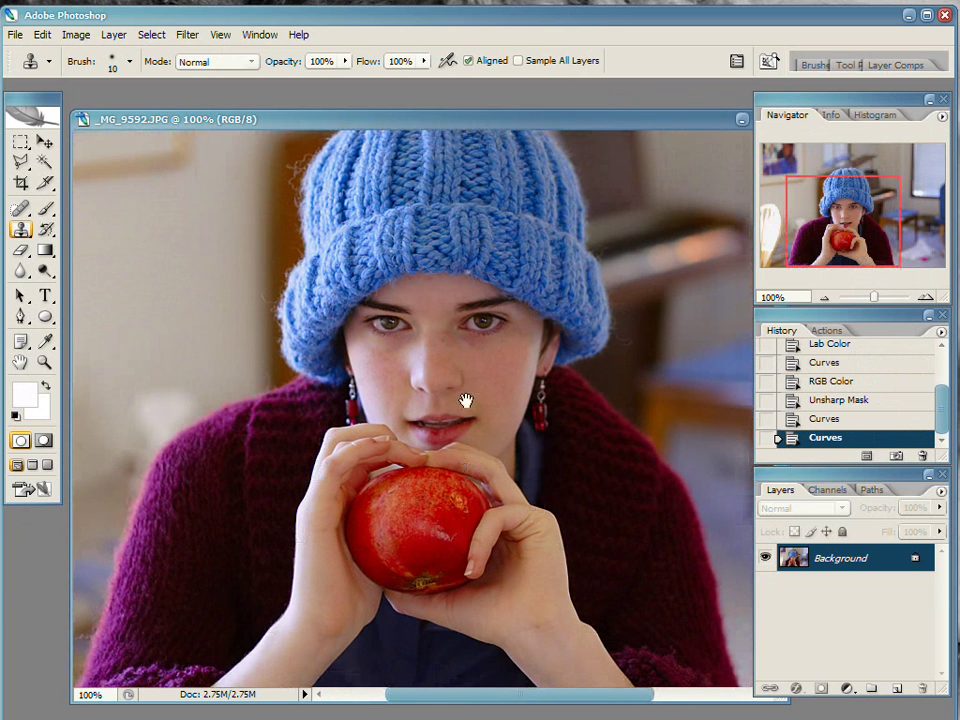
{"action": "key", "text": "z"}
{"action": "left_click_drag", "start_coordinate": [490, 590], "coordinate": [603, 653]}
{"action": "key", "text": "s"}
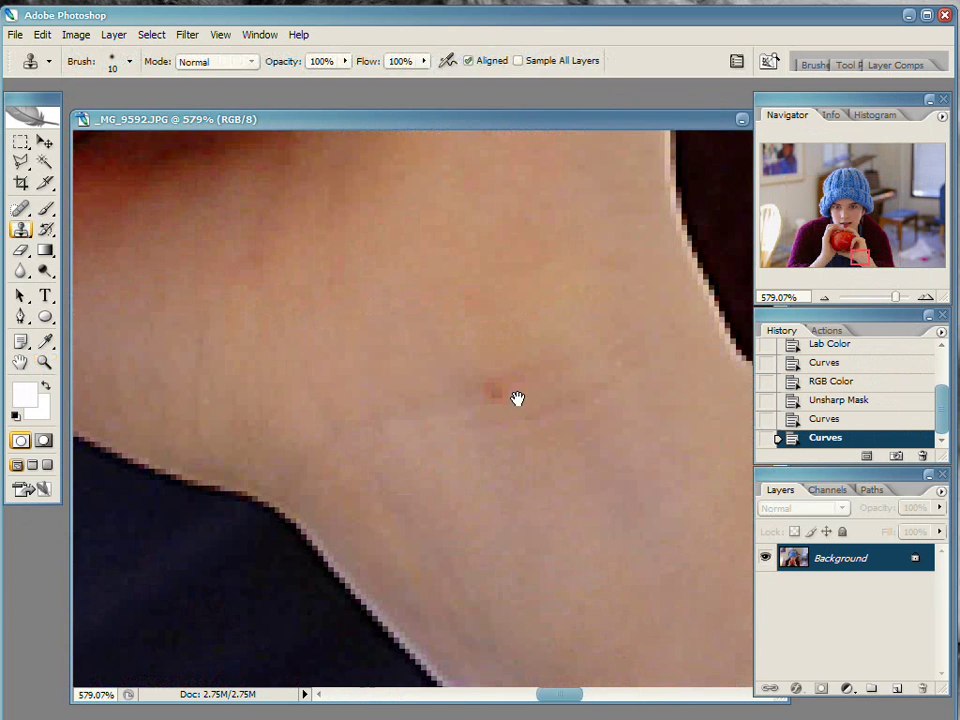
{"action": "left_click", "coordinate": [545, 372], "text": "alt"}
{"action": "left_click", "coordinate": [502, 387]}
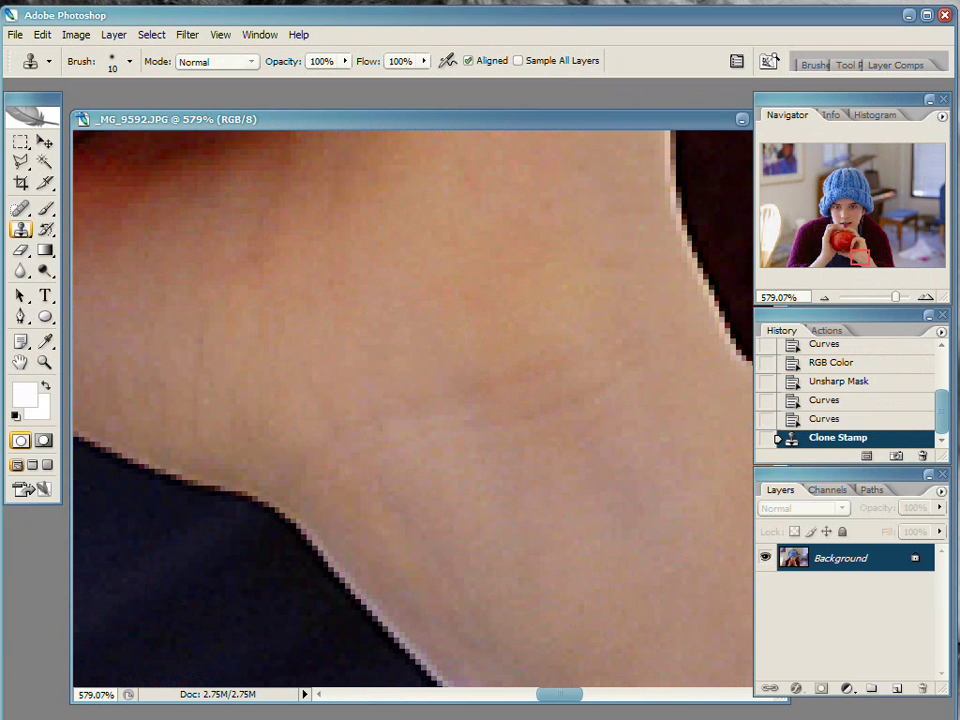
{"action": "key", "text": "ctrl+alt+0"}
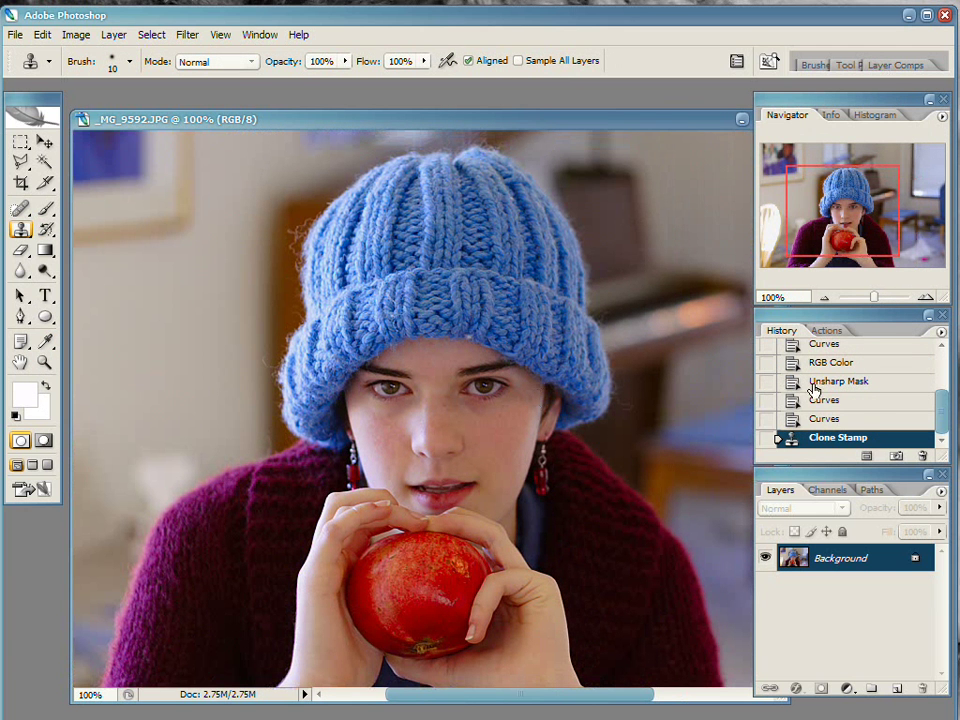
{"action": "left_click_drag", "start_coordinate": [942, 413], "coordinate": [942, 362]}
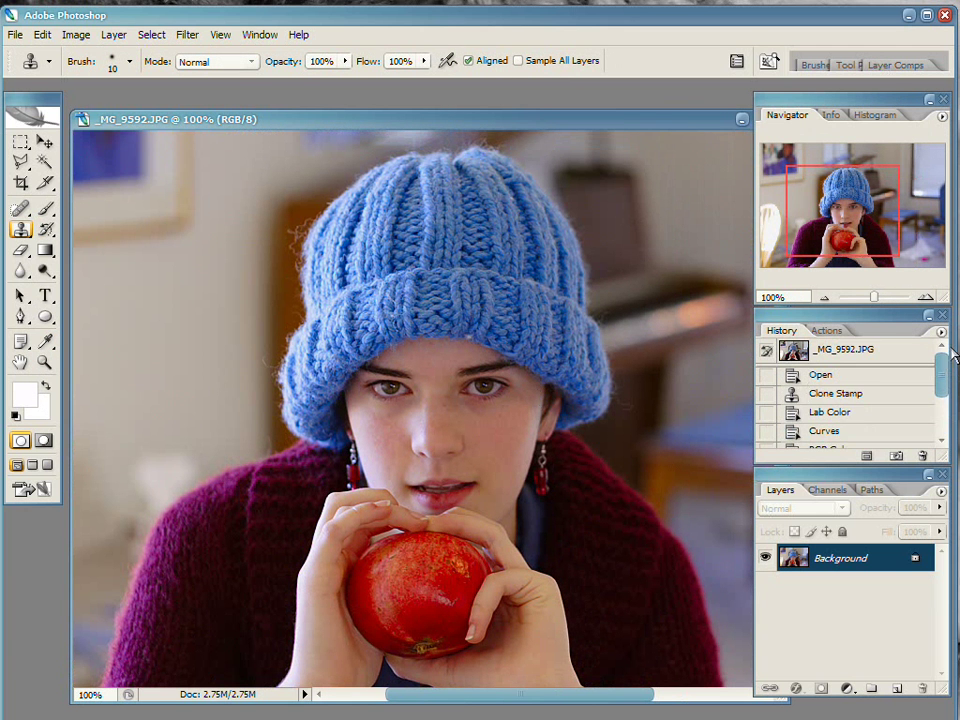
{"action": "left_click", "coordinate": [880, 350]}
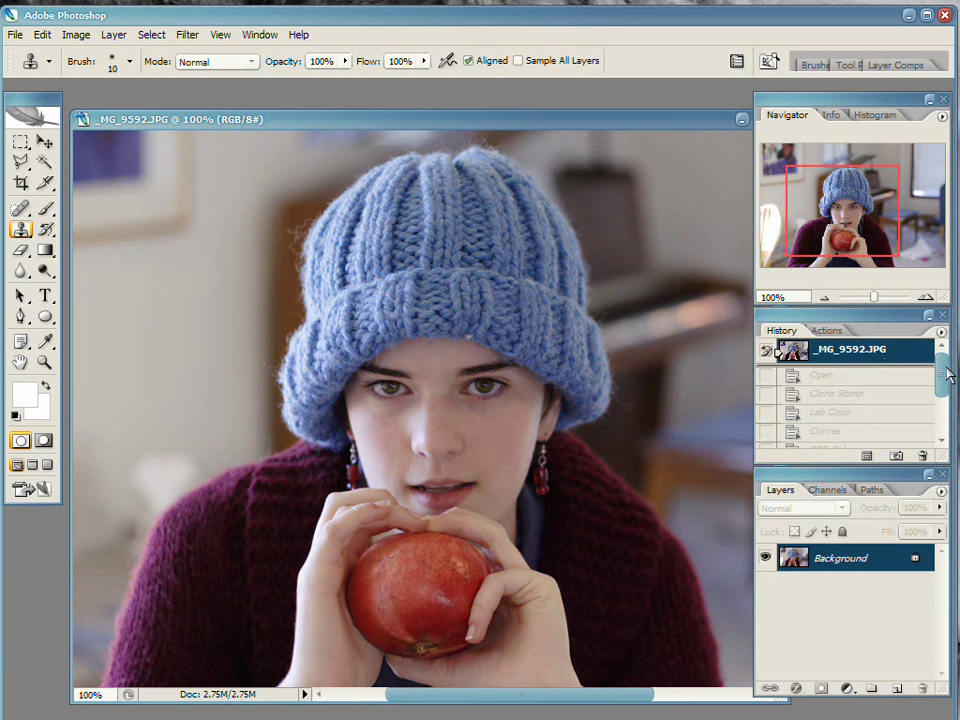
{"action": "left_click_drag", "start_coordinate": [945, 369], "coordinate": [948, 440]}
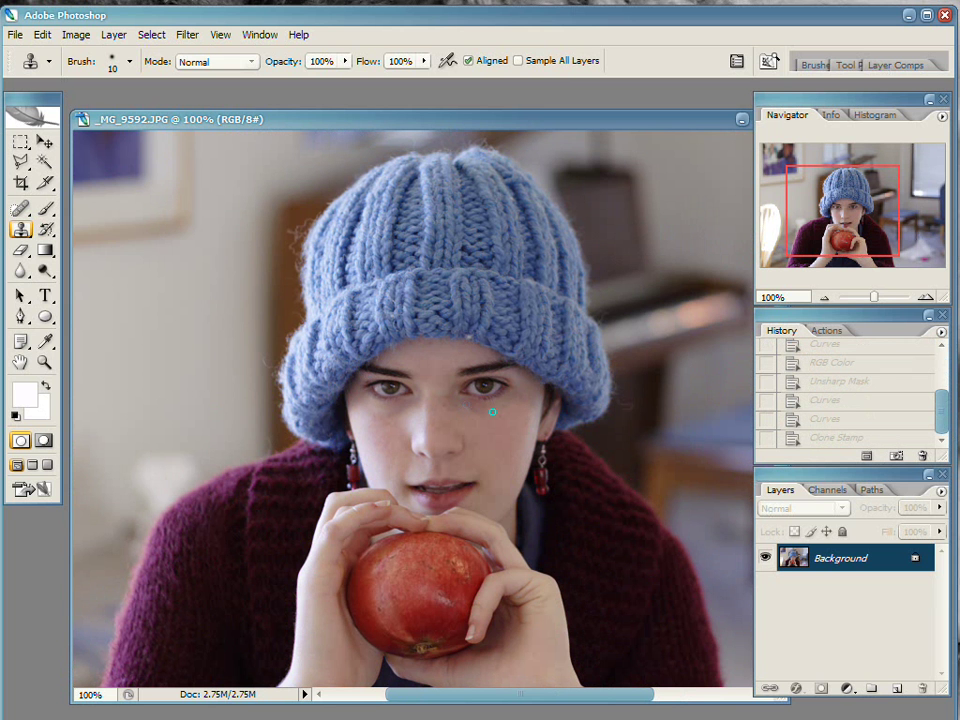
{"action": "left_click", "coordinate": [886, 439]}
{"action": "left_click_drag", "start_coordinate": [945, 398], "coordinate": [945, 335]}
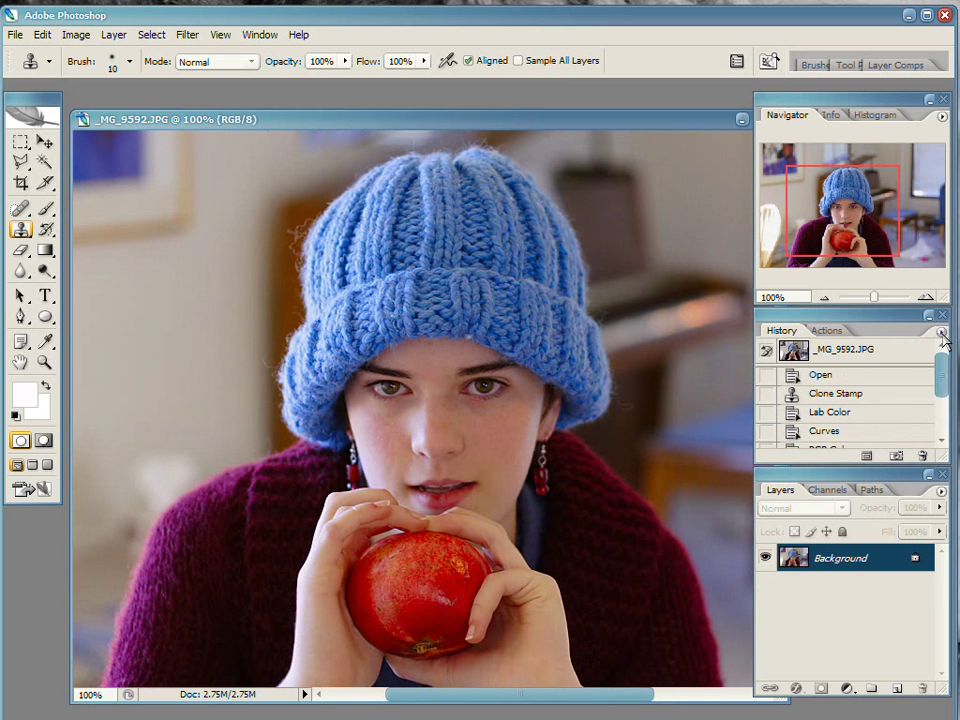
{"action": "left_click", "coordinate": [808, 352]}
{"action": "left_click_drag", "start_coordinate": [941, 380], "coordinate": [938, 418]}
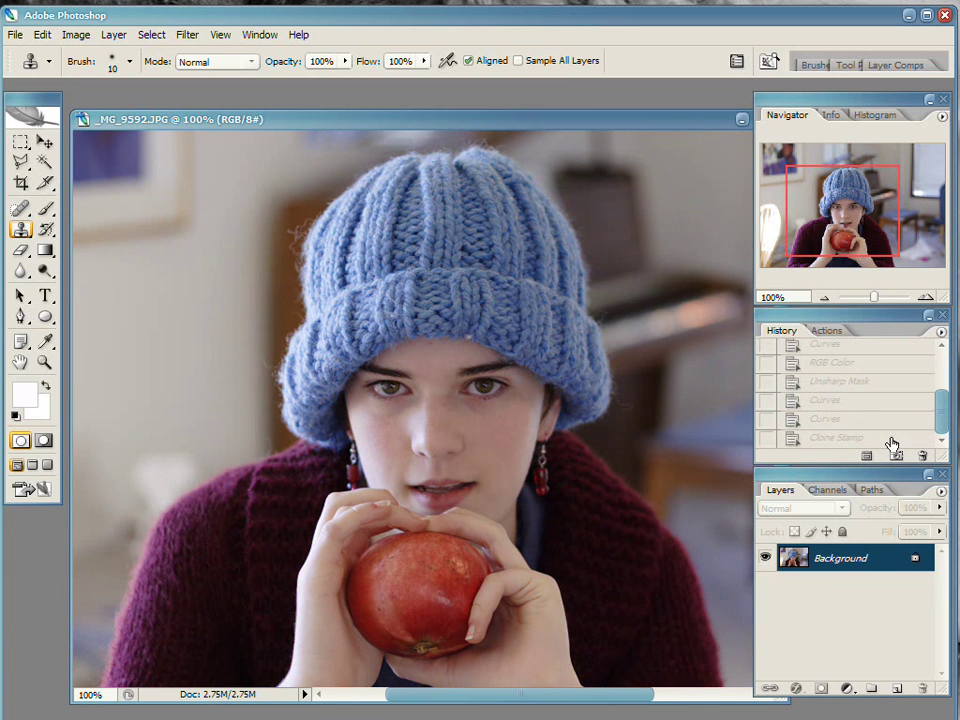
{"action": "left_click", "coordinate": [828, 440]}
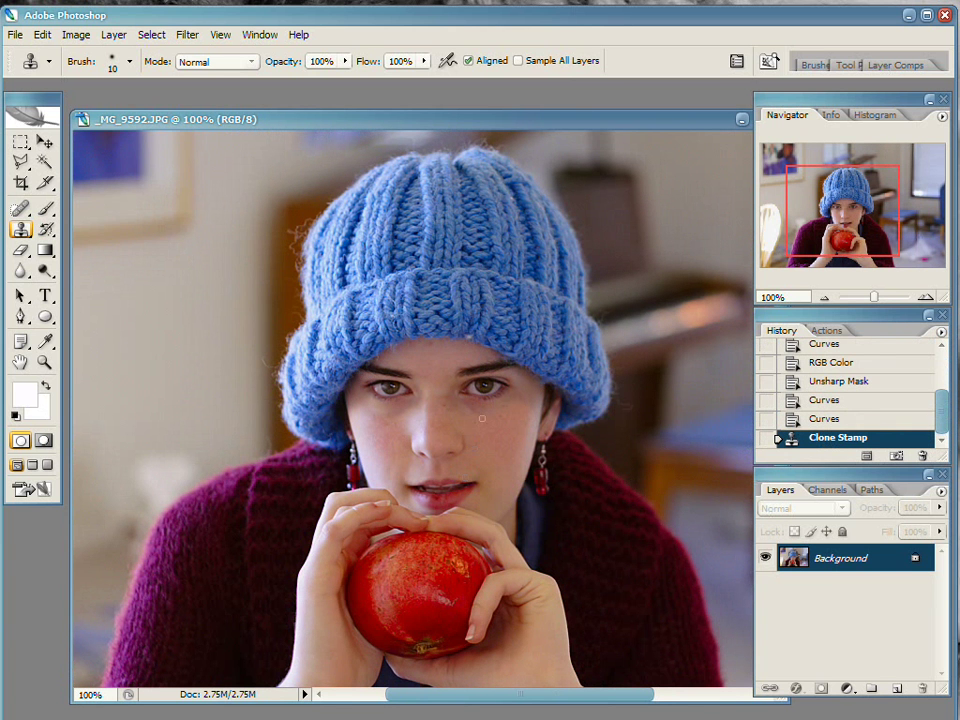
{"action": "left_click_drag", "start_coordinate": [450, 375], "coordinate": [713, 536]}
{"action": "left_click_drag", "start_coordinate": [581, 527], "coordinate": [473, 497]}
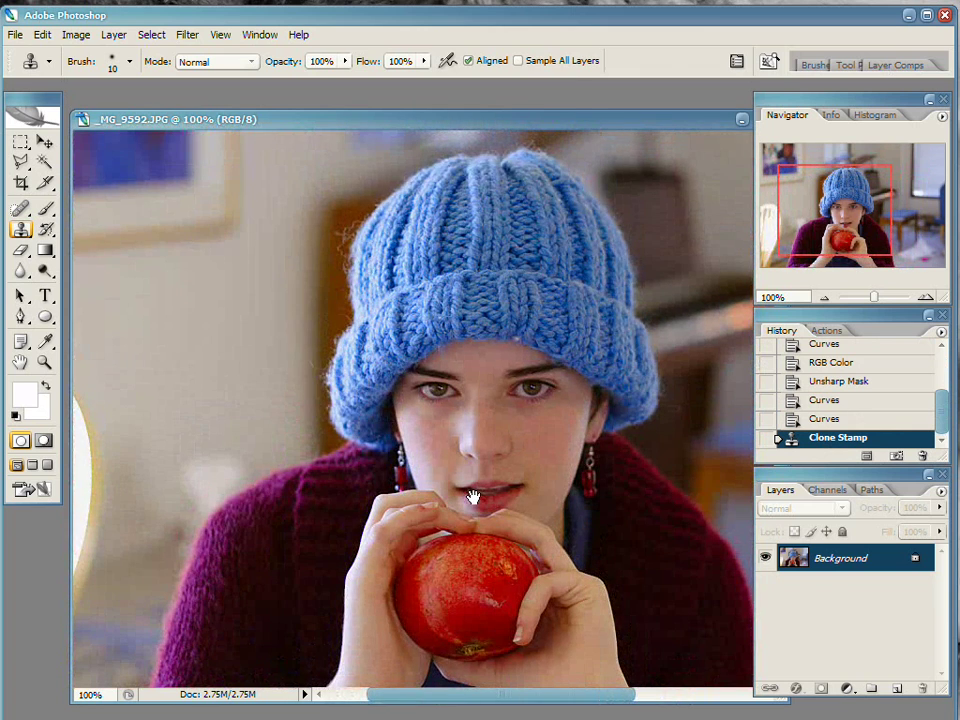